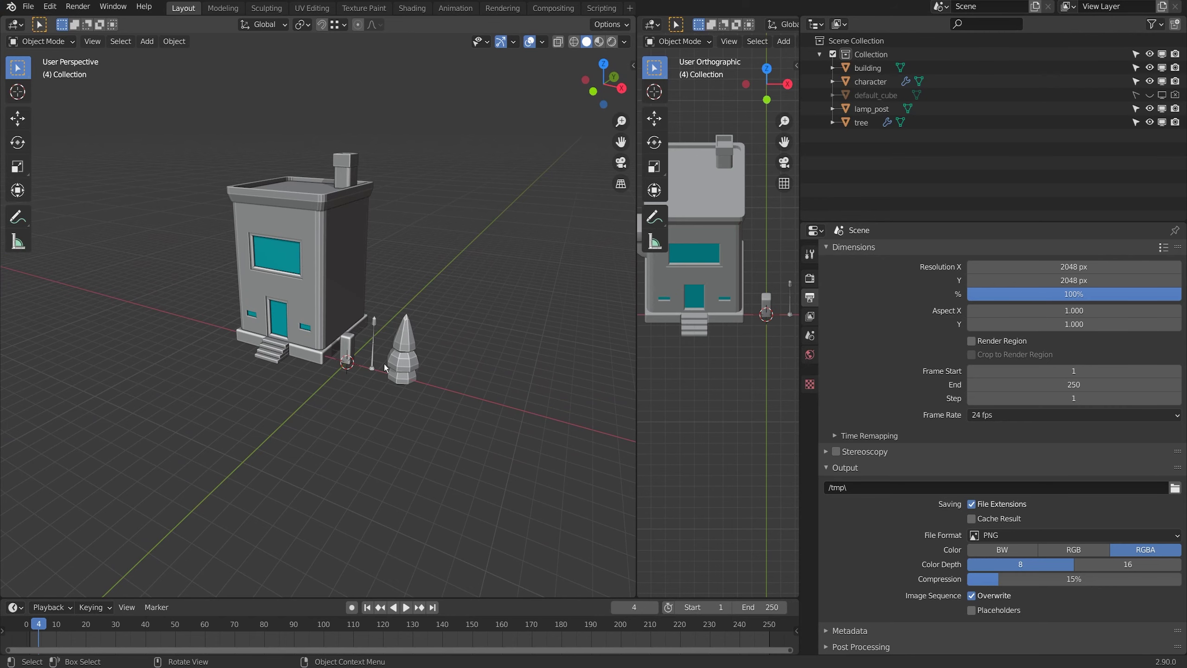
pyautogui.moveTo(384, 364); pyautogui.dragTo(351, 365, button='middle')
pyautogui.moveTo(428, 339); pyautogui.dragTo(422, 340, button='middle')
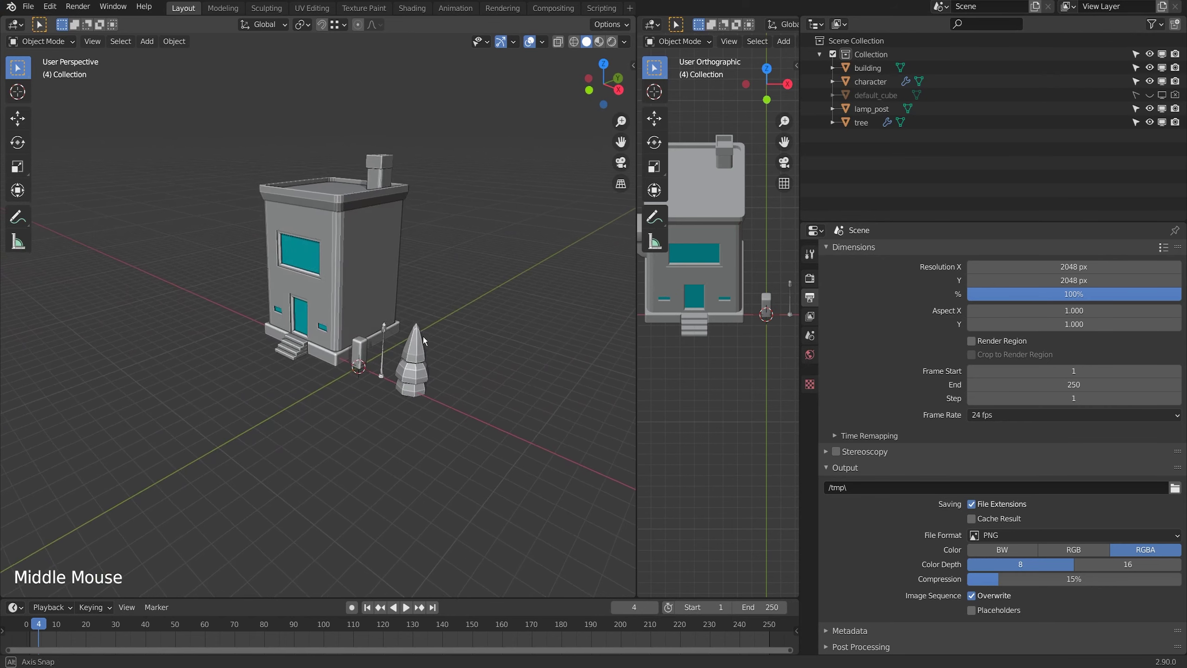
pyautogui.scroll(2, 422, 340)
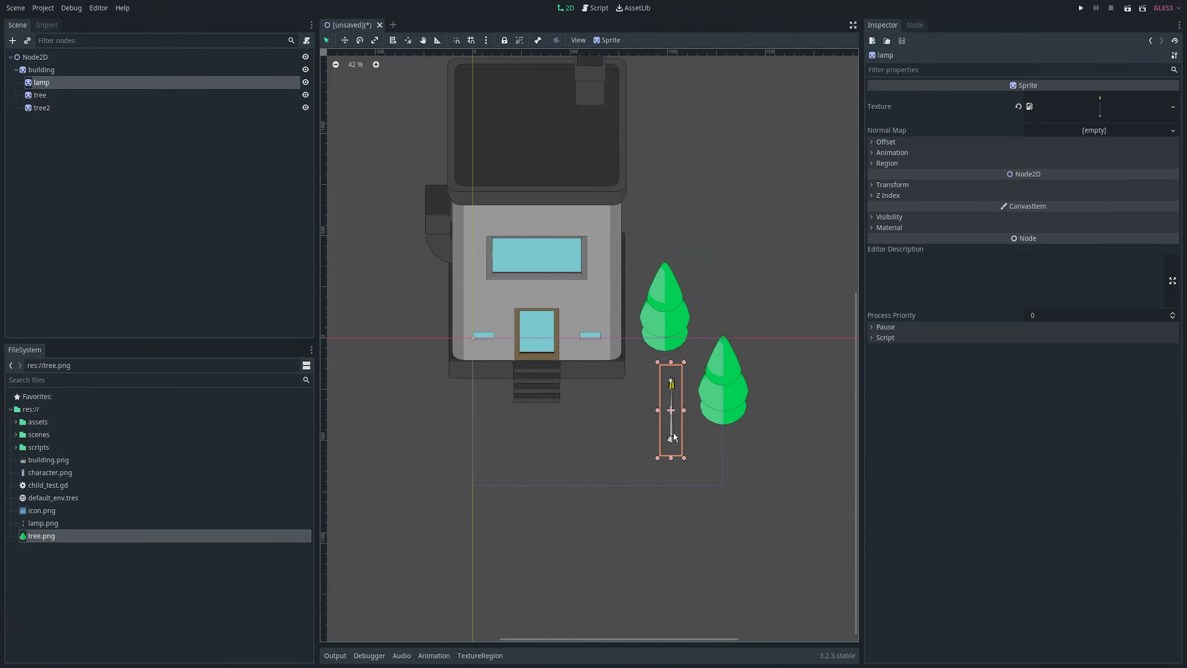
# Step: In Godot, arrange the lamp and character sprites in front of the building and duplicate the lower tree
pyautogui.moveTo(673, 433); pyautogui.dragTo(590, 364)
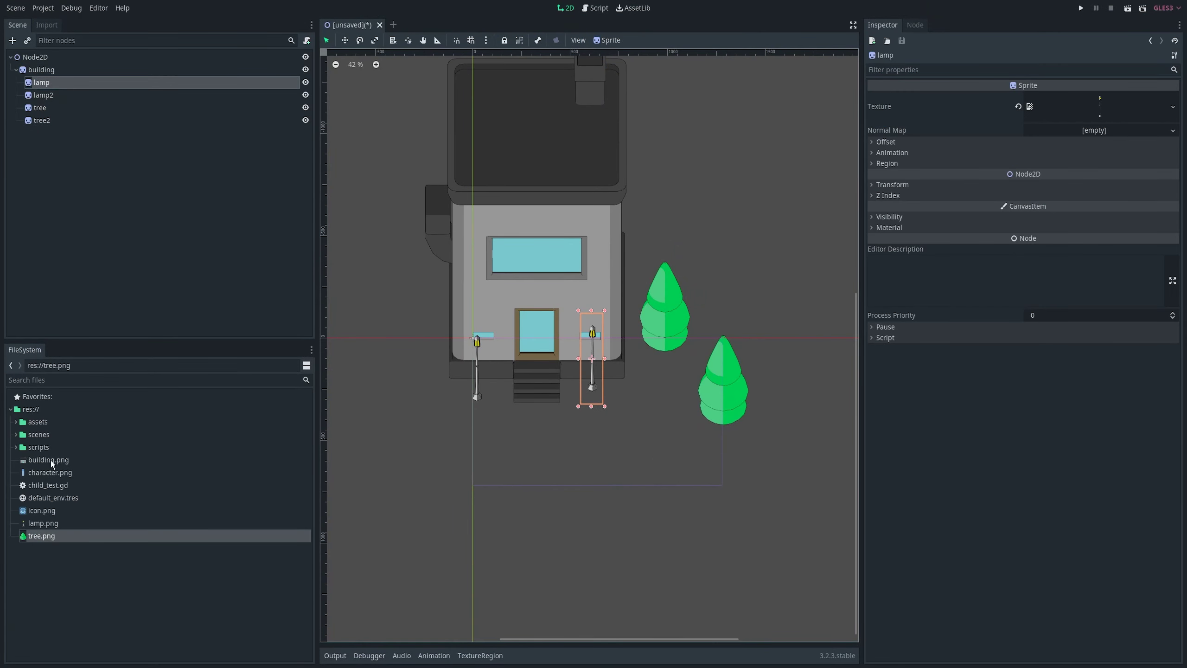
pyautogui.moveTo(51, 471); pyautogui.dragTo(469, 447)
pyautogui.click(709, 405)
pyautogui.hotkey('ctrl', 'd')
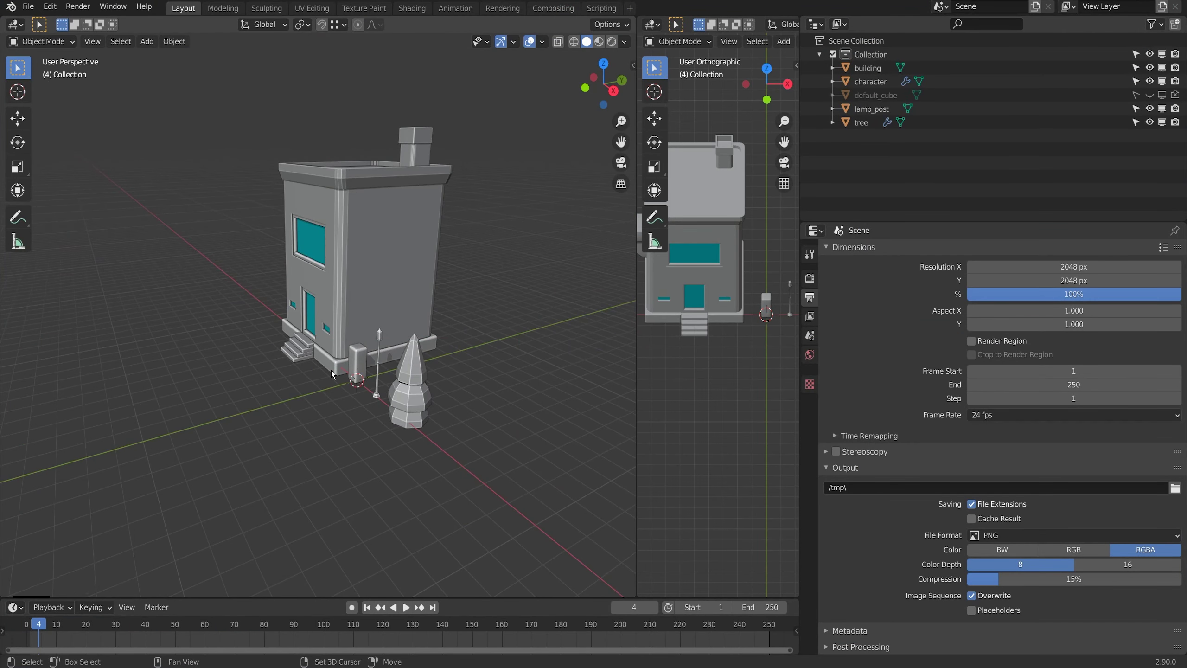
# Step: In Blender, add a camera to the scene and clear its rotation and location
pyautogui.hotkey('shift', 'a')
pyautogui.click(331, 370)
pyautogui.keyDown('shift'); pyautogui.moveTo(331, 370); pyautogui.dragTo(430, 373, button='middle'); pyautogui.keyUp('shift')
pyautogui.scroll(-2, 430, 374)
pyautogui.hotkey('alt', 'r')
pyautogui.hotkey('alt', 'g')
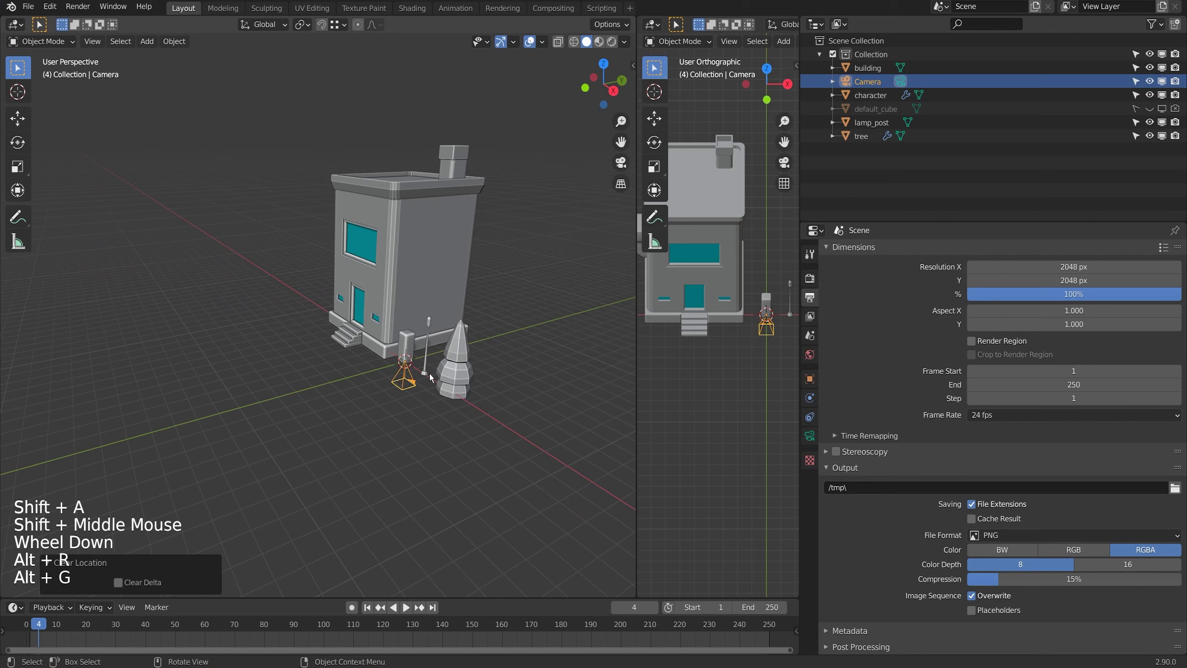
# Step: Move the camera about -9.45 m along Y and about 10 m up along Z
pyautogui.press('g')
pyautogui.press('y')
pyautogui.click(280, 442)
pyautogui.press('g')
pyautogui.press('z')
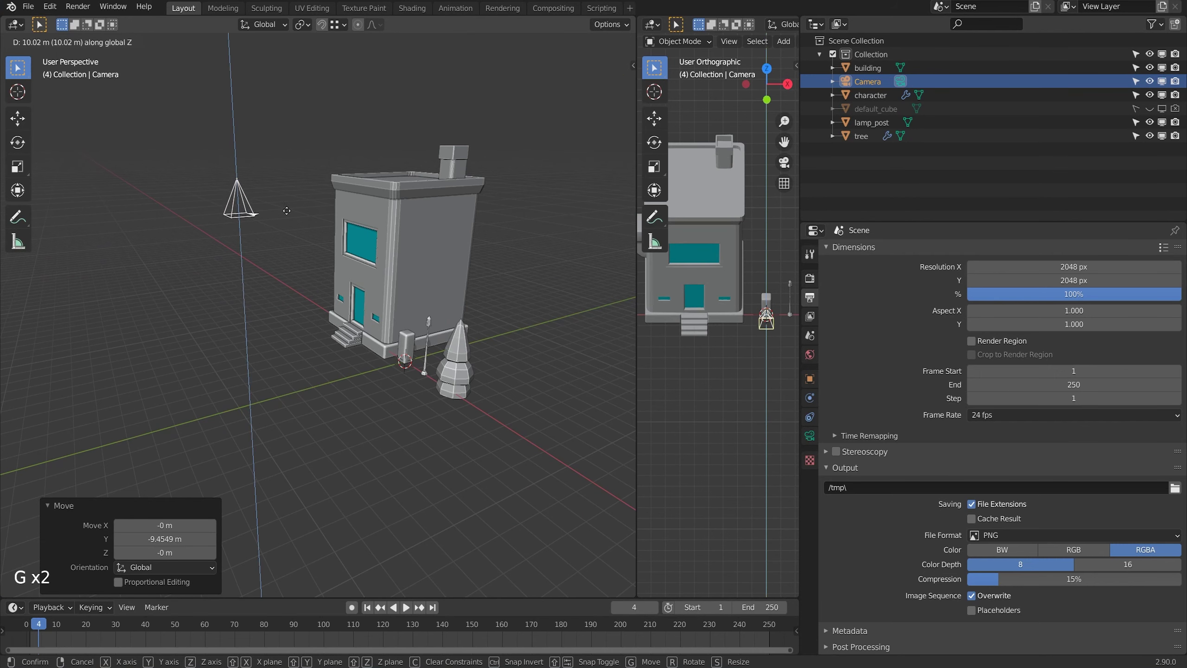
pyautogui.click(287, 204)
# Step: Rotate the camera around X by -45° and by 90°, and look through it
pyautogui.write('rx-45')
pyautogui.press('Return')
pyautogui.write('rx')
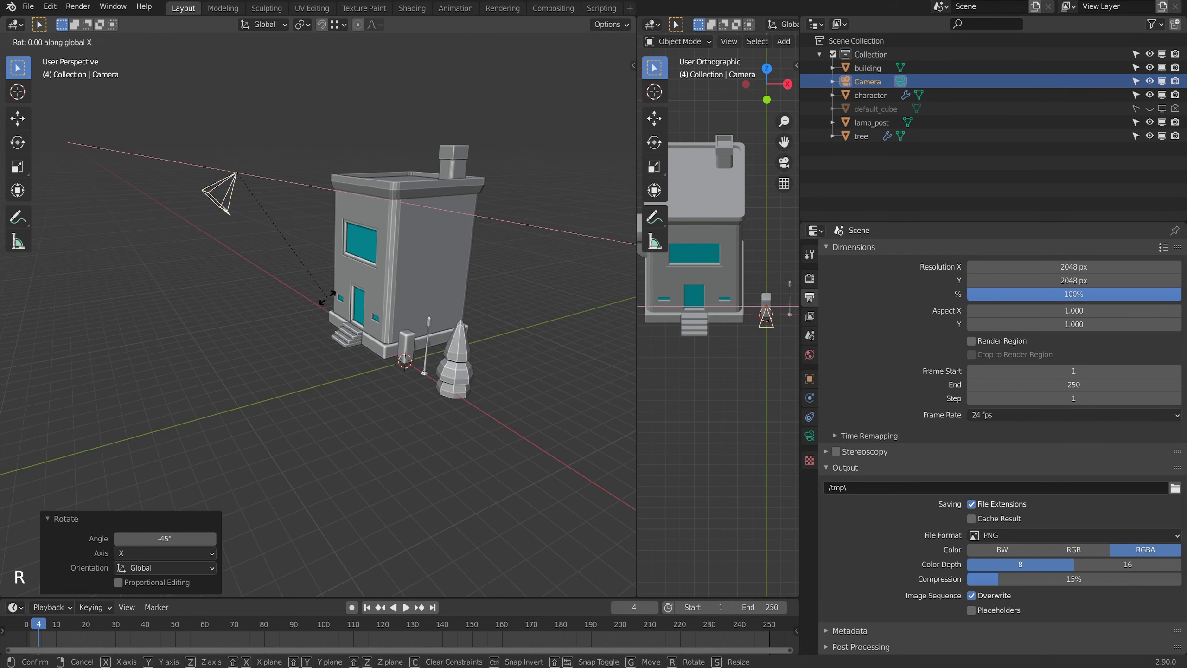
pyautogui.write('90')
pyautogui.press('Return')
pyautogui.press('KP_0')
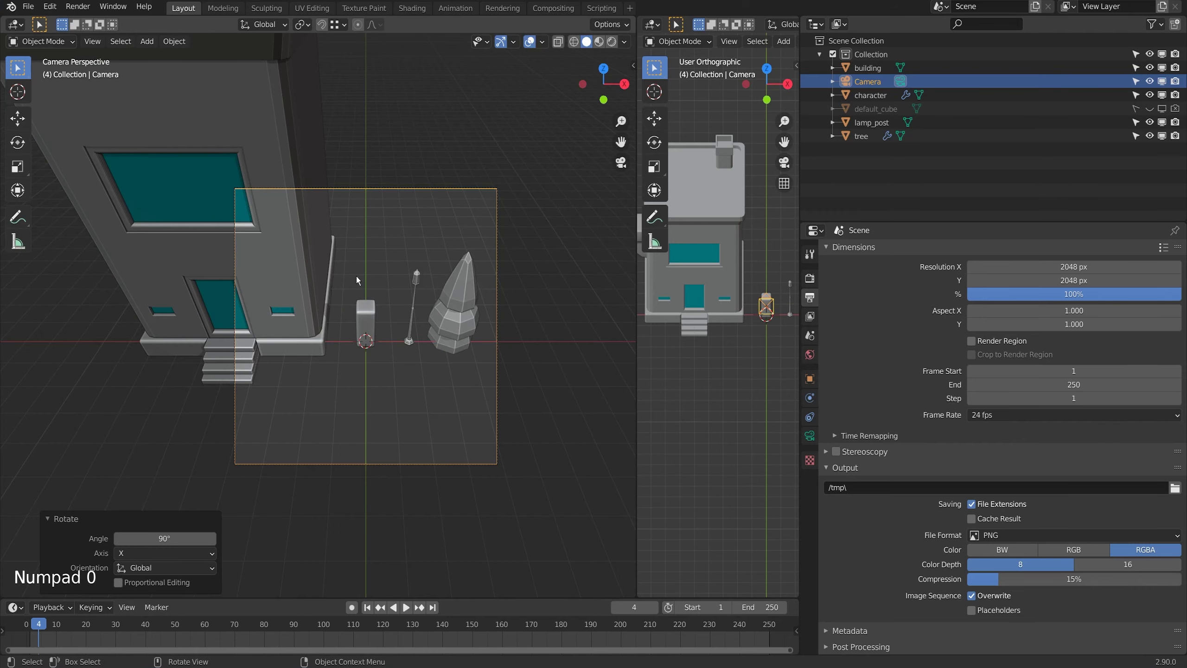
# Step: Trace the building's slanted side edge and its base line with freehand annotation strokes
pyautogui.keyDown('shift'); pyautogui.moveTo(356, 277); pyautogui.dragTo(350, 408, button='middle'); pyautogui.keyUp('shift')
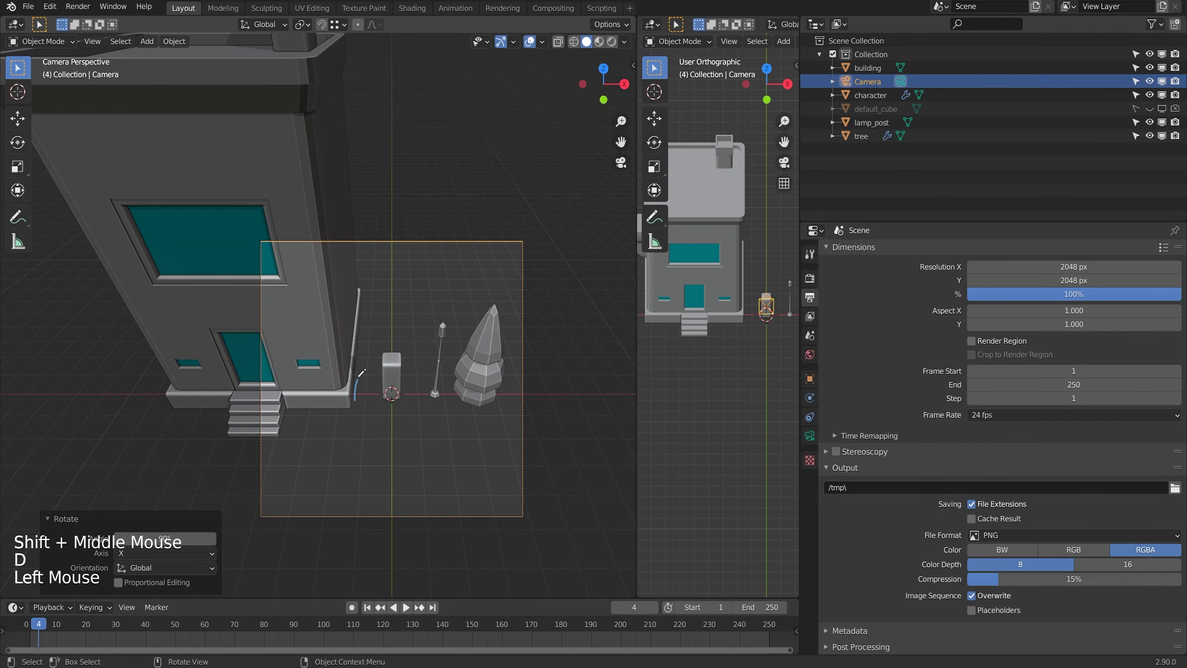
pyautogui.moveTo(357, 398); pyautogui.dragTo(369, 294)
pyautogui.moveTo(355, 409); pyautogui.dragTo(312, 403)
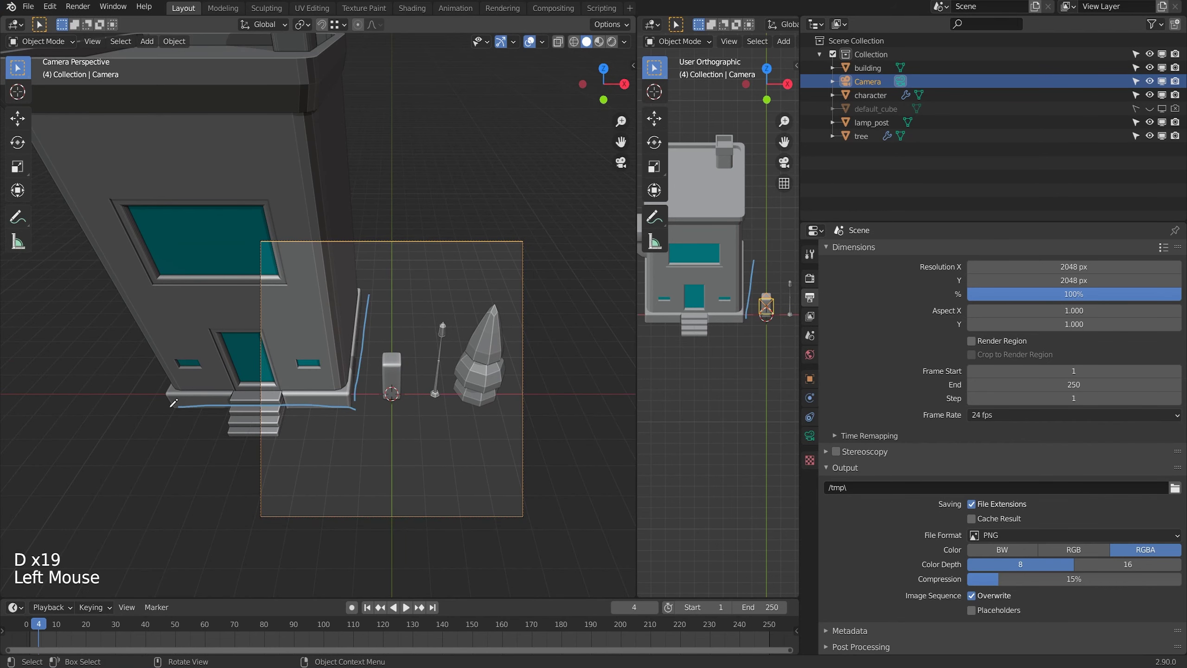
pyautogui.moveTo(174, 402); pyautogui.dragTo(158, 408)
pyautogui.moveTo(370, 295); pyautogui.dragTo(393, 33)
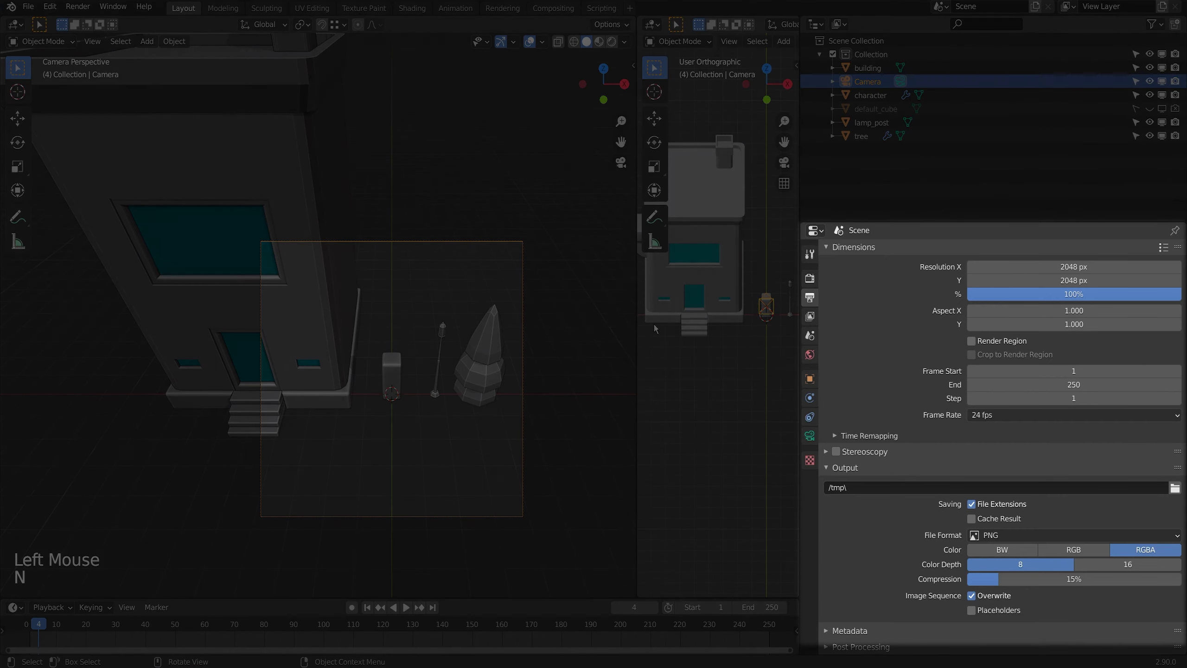
# Step: Set the camera's lens type to Orthographic with an orthographic scale of 2.260
pyautogui.click(810, 436)
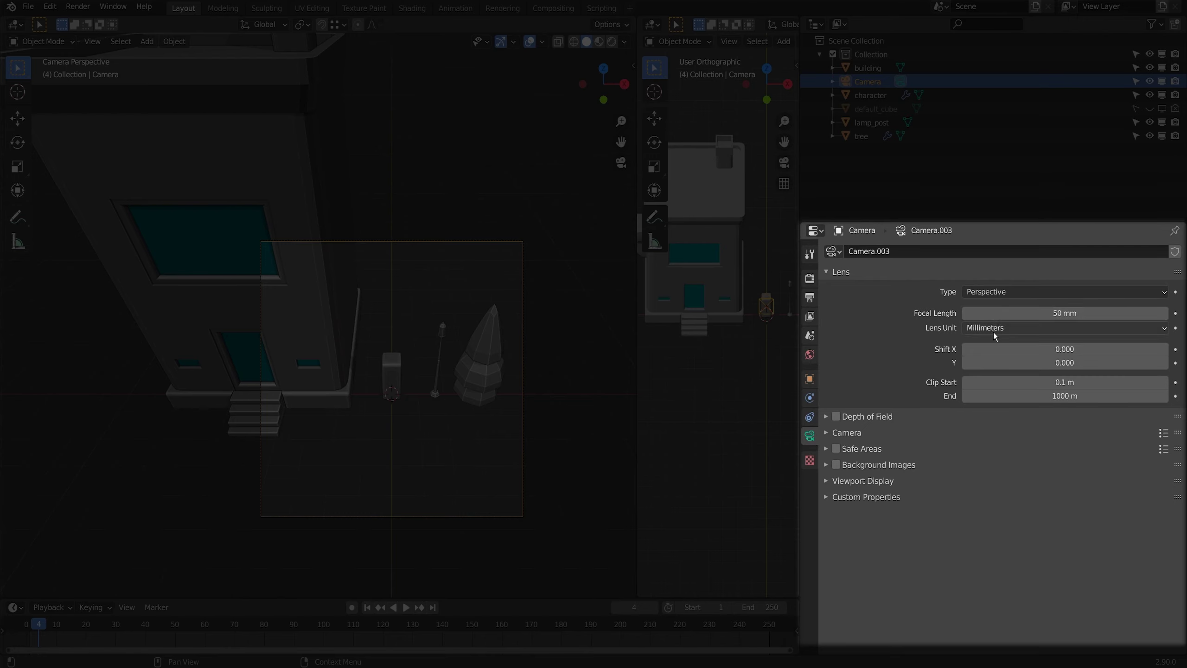
pyautogui.click(987, 295)
pyautogui.click(980, 323)
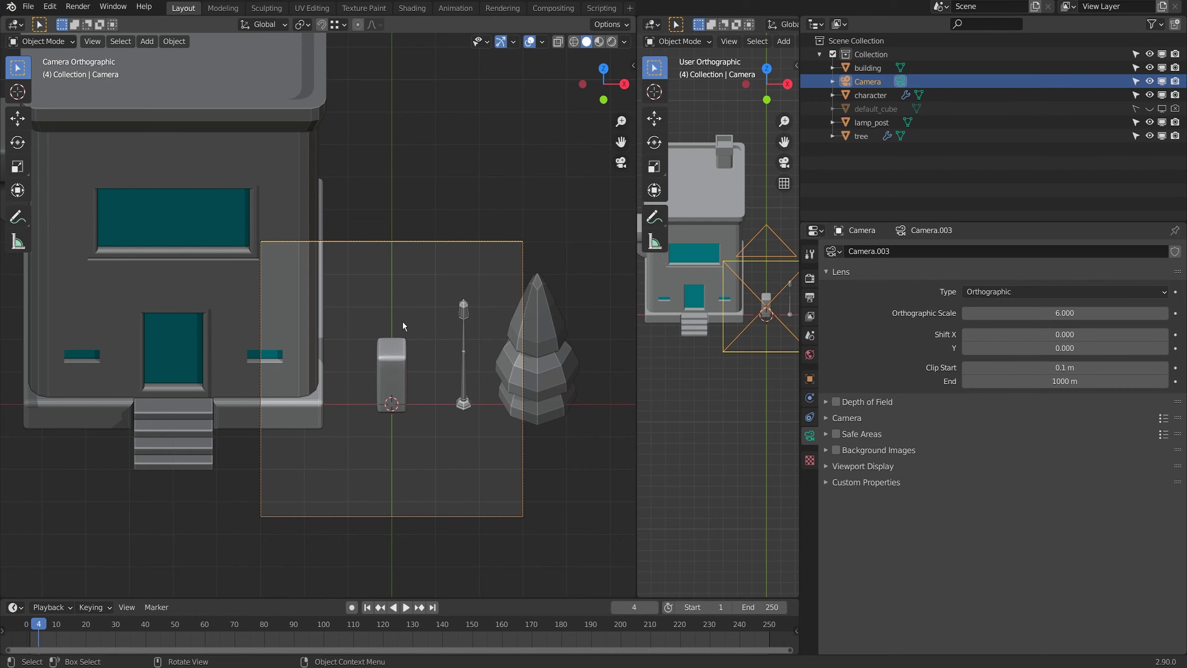
pyautogui.moveTo(1064, 313); pyautogui.dragTo(1028, 313)
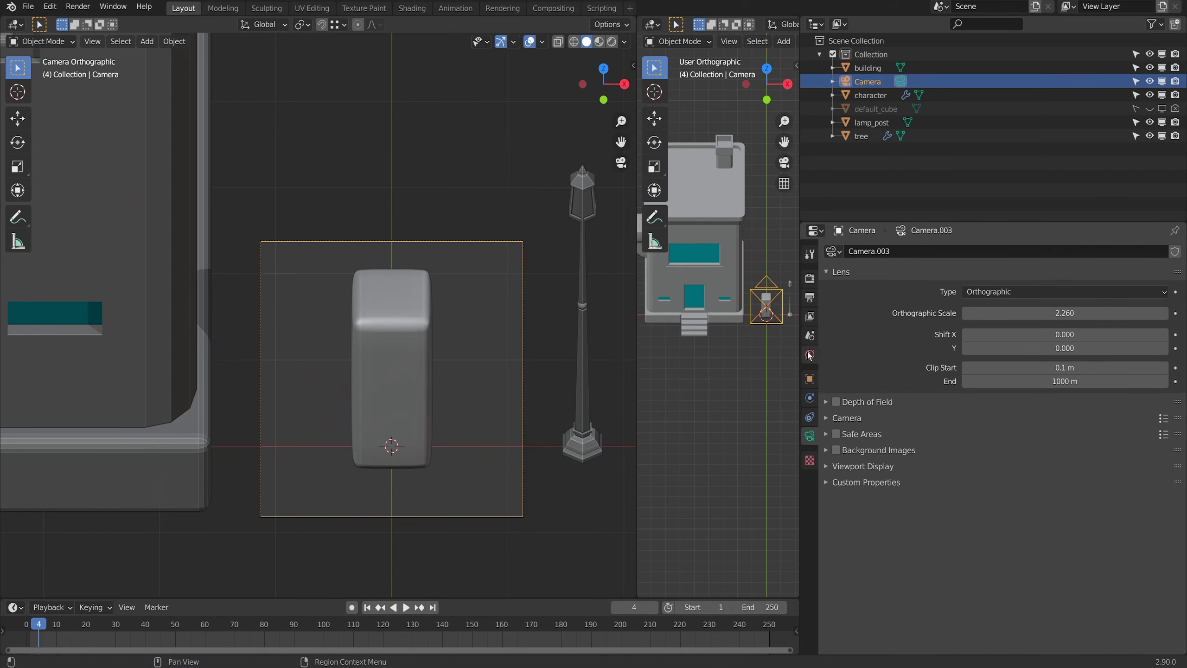
# Step: Set both the X and Y render resolution to 256 px
pyautogui.click(810, 315)
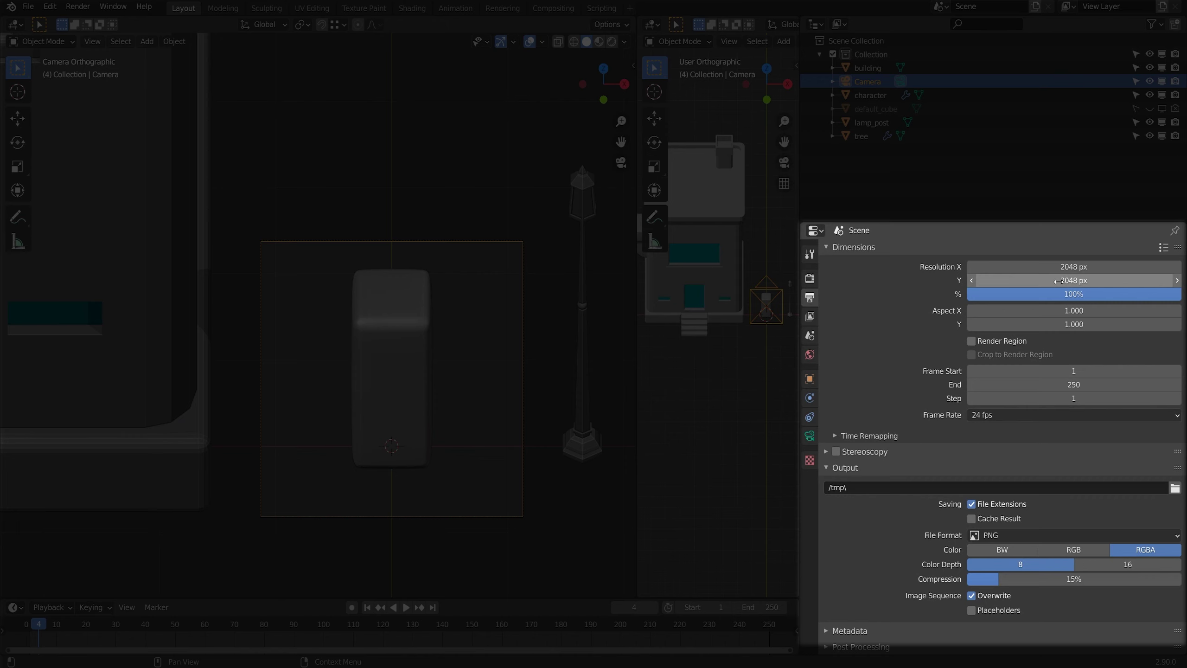
pyautogui.click(1059, 281)
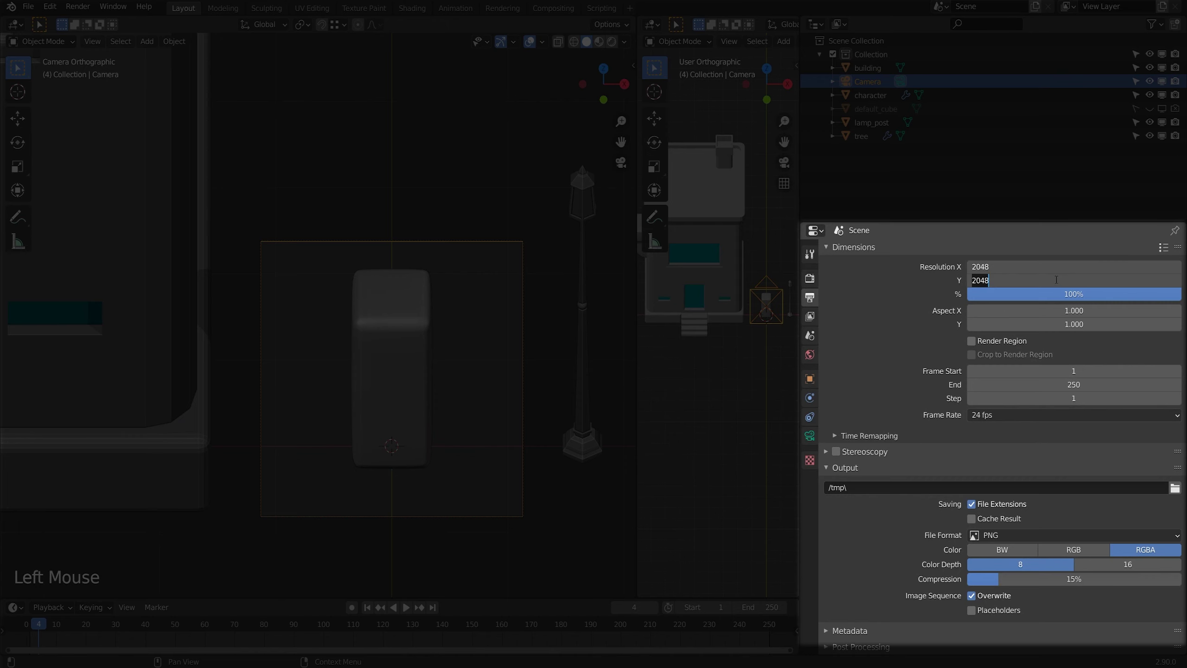
pyautogui.press('Return')
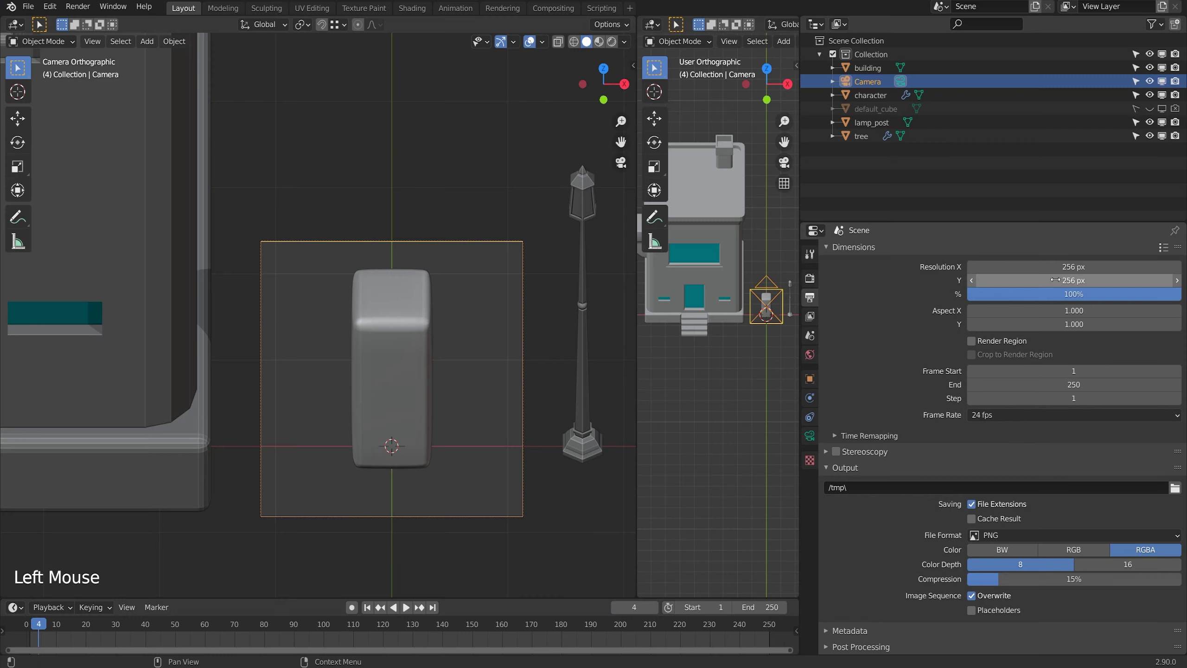
# Step: Compare the camera frame with the building and character, and set the orthographic scale to 5.760
pyautogui.click(810, 435)
pyautogui.scroll(-15, 355, 385)
pyautogui.keyDown('shift'); pyautogui.scroll(-2, 354, 386); pyautogui.keyUp('shift')
pyautogui.keyDown('shift'); pyautogui.moveTo(354, 386); pyautogui.dragTo(448, 439, button='middle'); pyautogui.keyUp('shift')
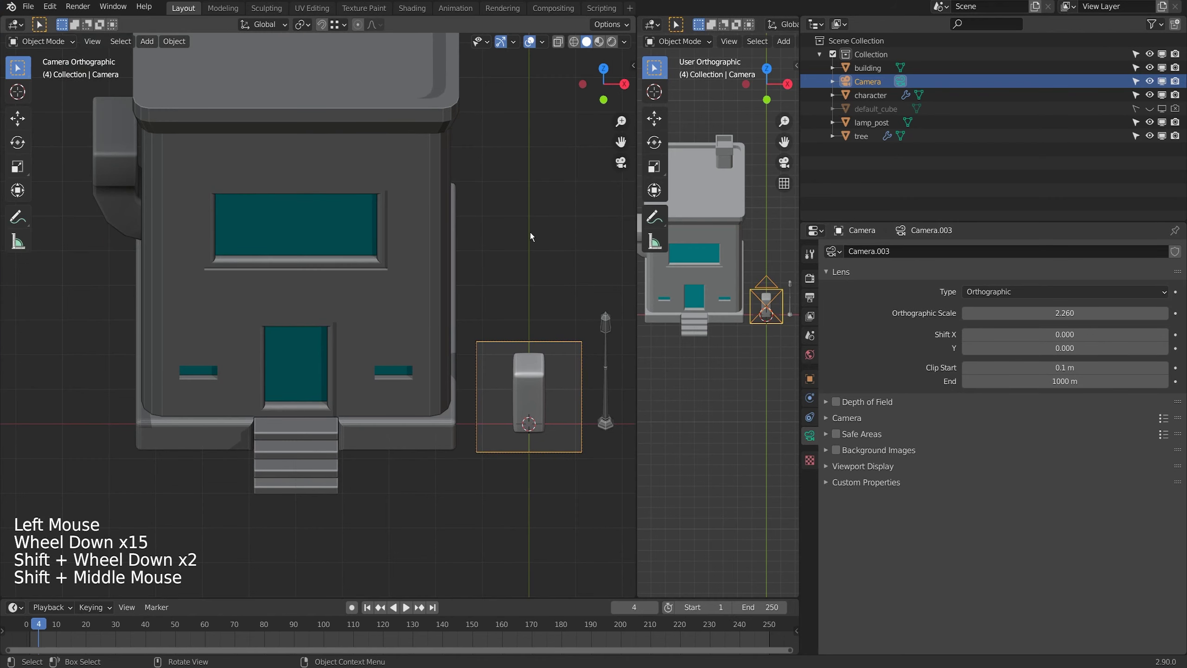
pyautogui.keyDown('shift'); pyautogui.moveTo(423, 354); pyautogui.dragTo(254, 358, button='middle'); pyautogui.keyUp('shift')
pyautogui.scroll(3, 254, 358)
pyautogui.scroll(1, 254, 358)
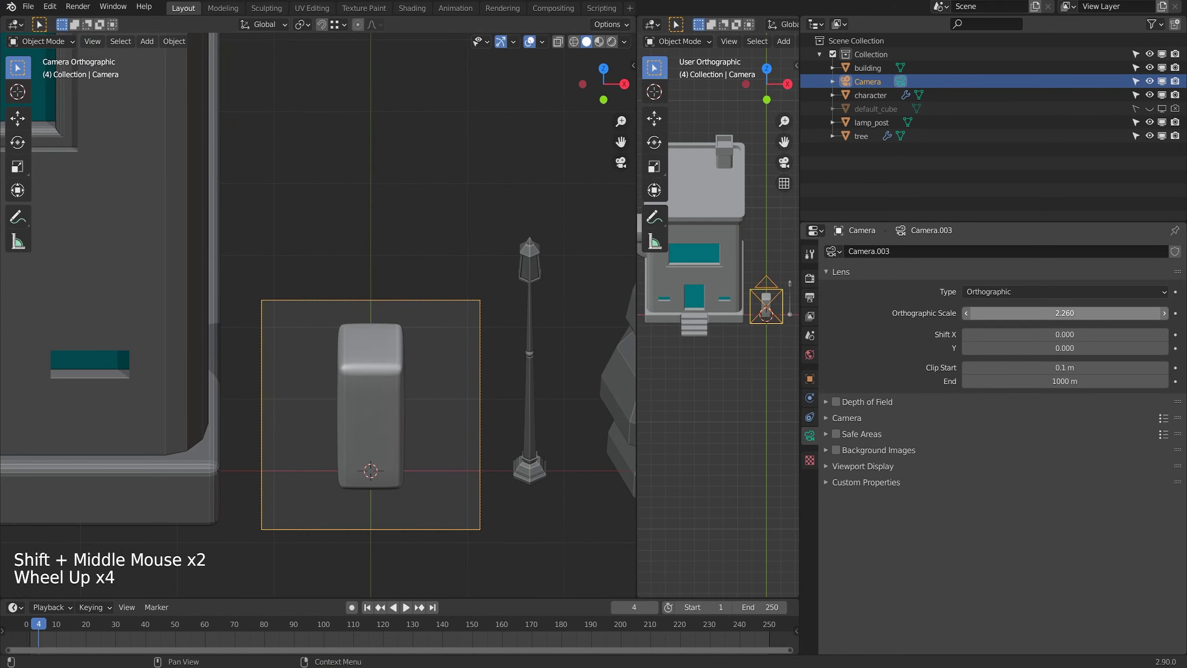
pyautogui.moveTo(1036, 313)
pyautogui.mouseDown()
pyautogui.moveTo(1075, 313)
pyautogui.moveTo(1050, 314)
pyautogui.mouseUp()
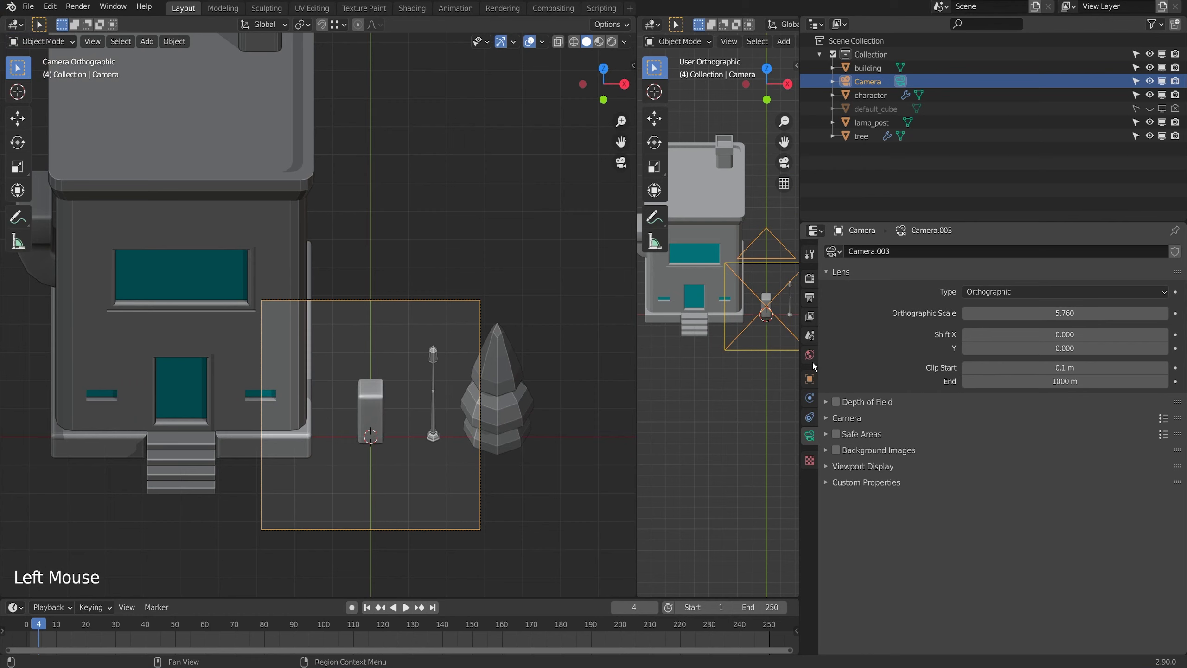
# Step: Set the render resolution to 421 px in X and 312 px in Y
pyautogui.click(810, 299)
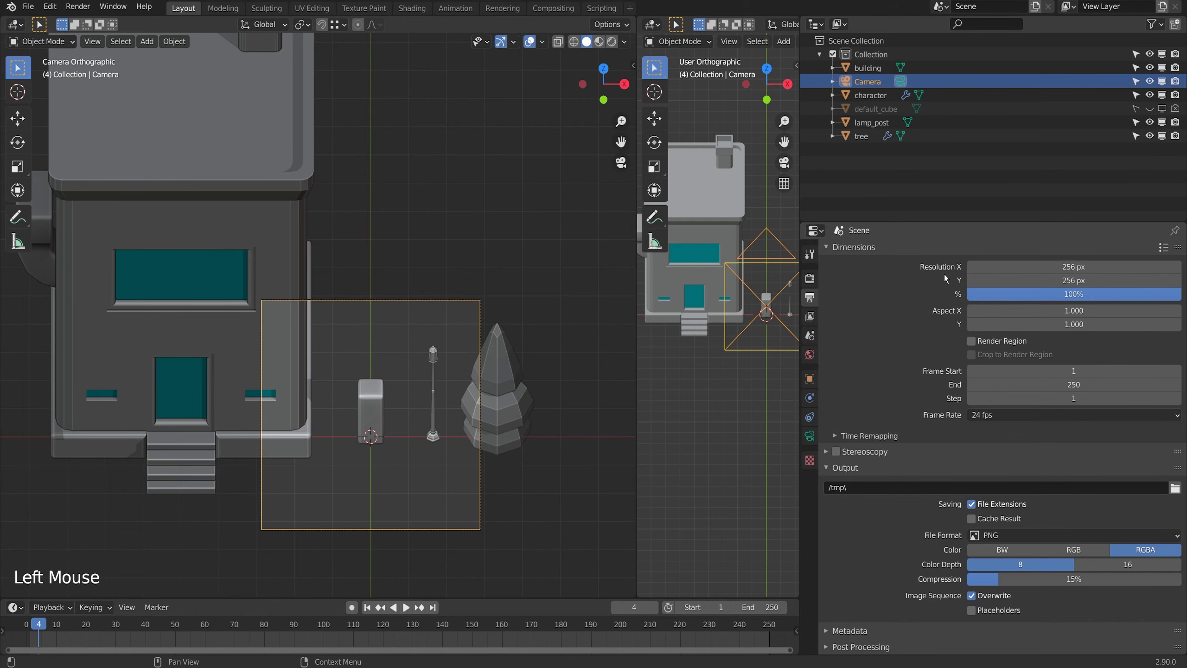
pyautogui.moveTo(1047, 271); pyautogui.dragTo(1073, 281)
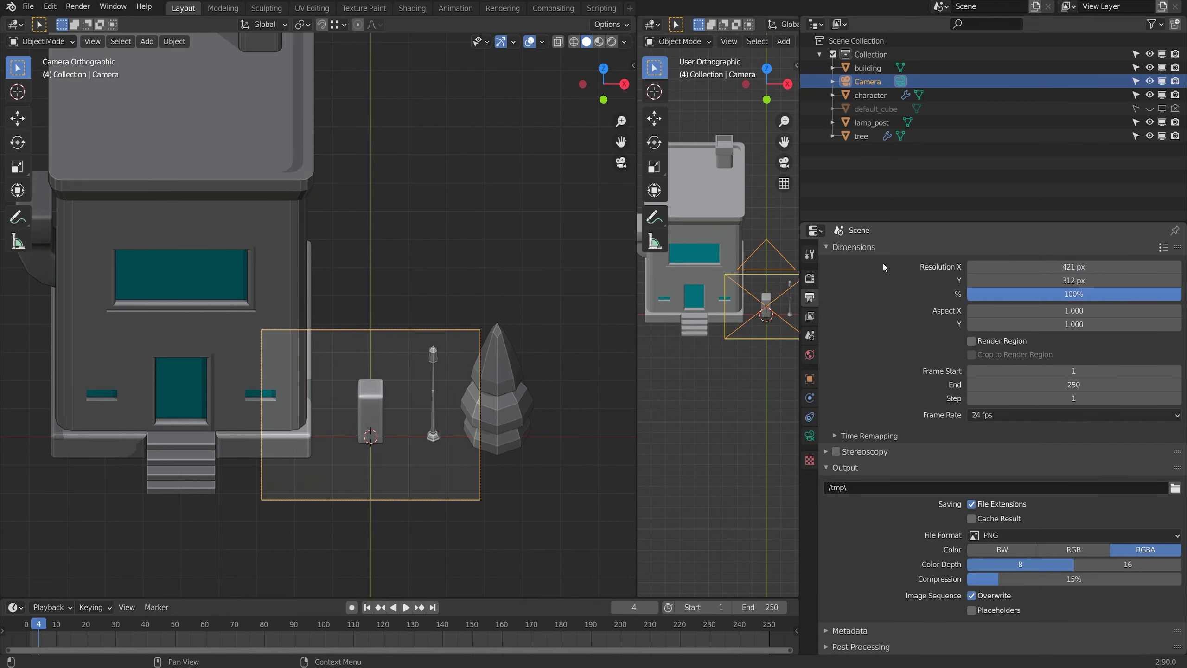
# Step: Leave the camera view and delete the manually set-up camera from the scene
pyautogui.moveTo(355, 309); pyautogui.dragTo(341, 339, button='middle')
pyautogui.scroll(-10, 292, 328)
pyautogui.scroll(2, 341, 339)
pyautogui.press('x')
pyautogui.click(346, 338)
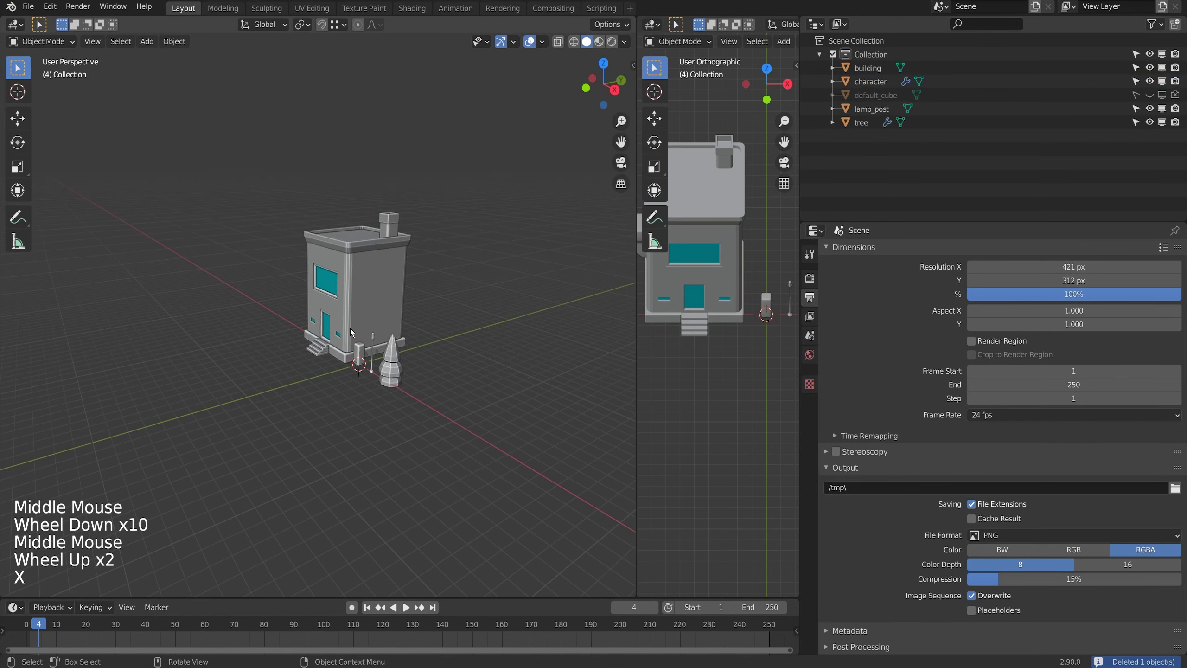
# Step: Install and enable the add-on from automatic_orthographic_camera.zip in the preferences, and close them
pyautogui.click(50, 6)
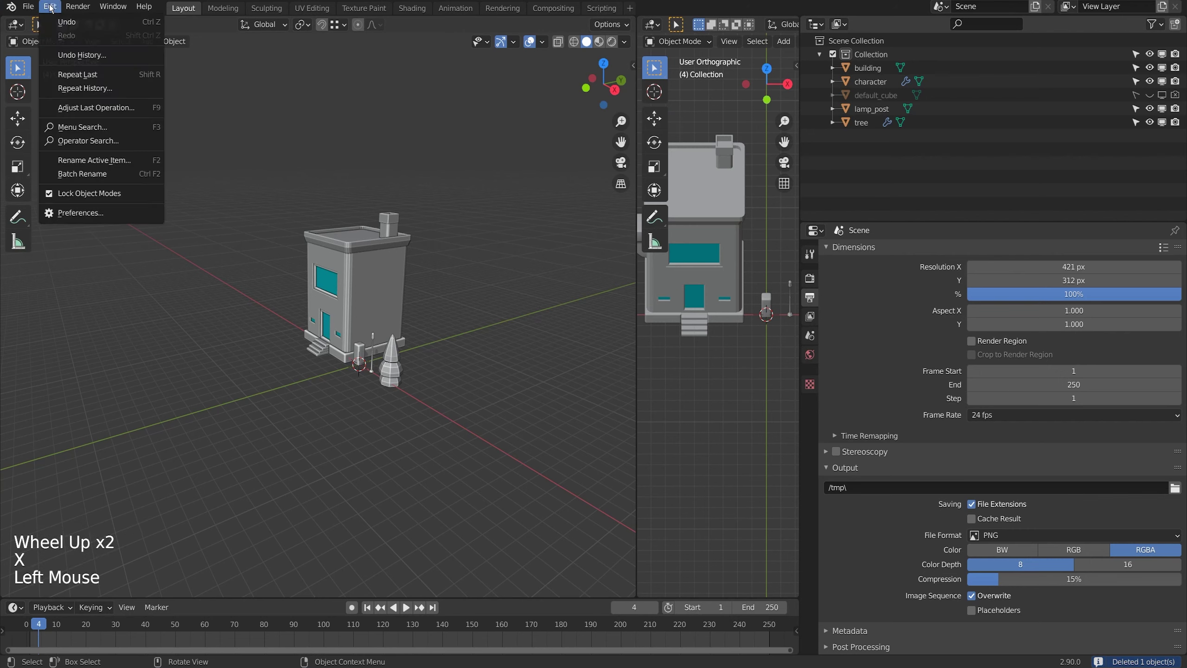
pyautogui.click(85, 215)
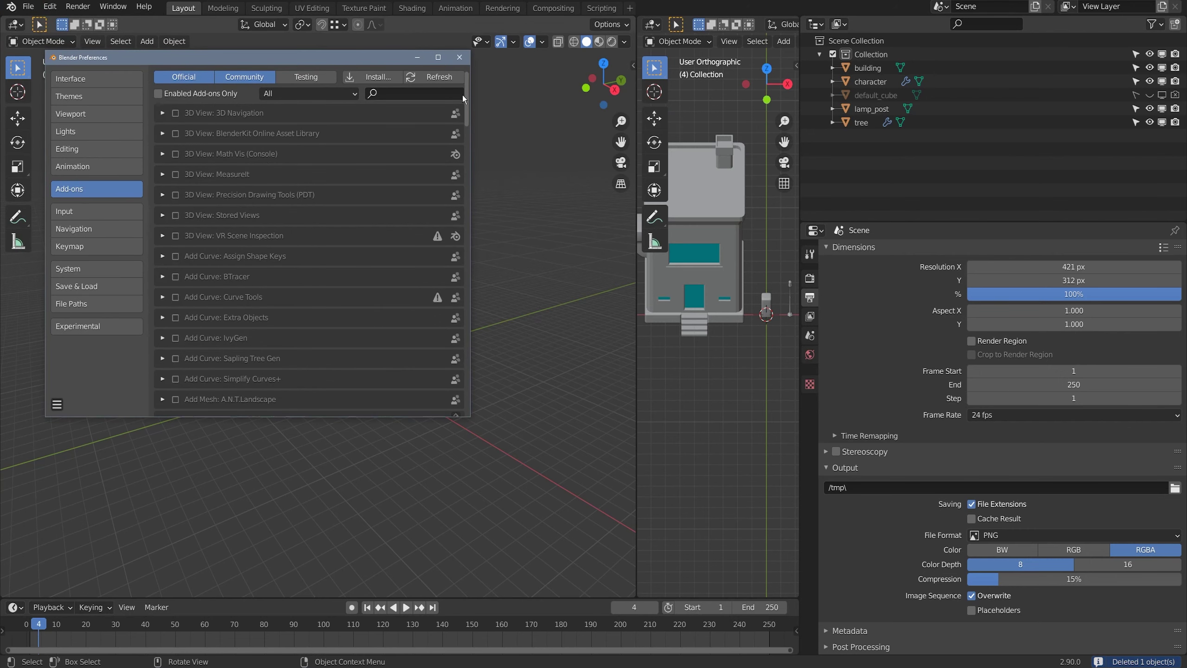
pyautogui.click(358, 76)
pyautogui.click(75, 126)
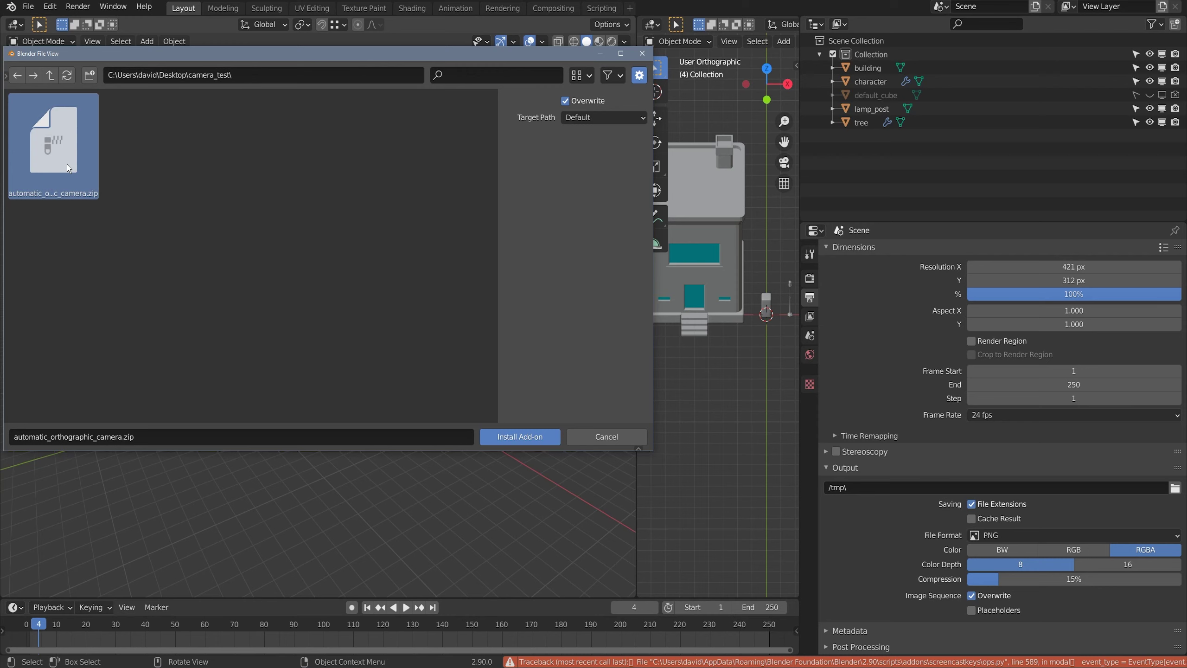
pyautogui.click(515, 436)
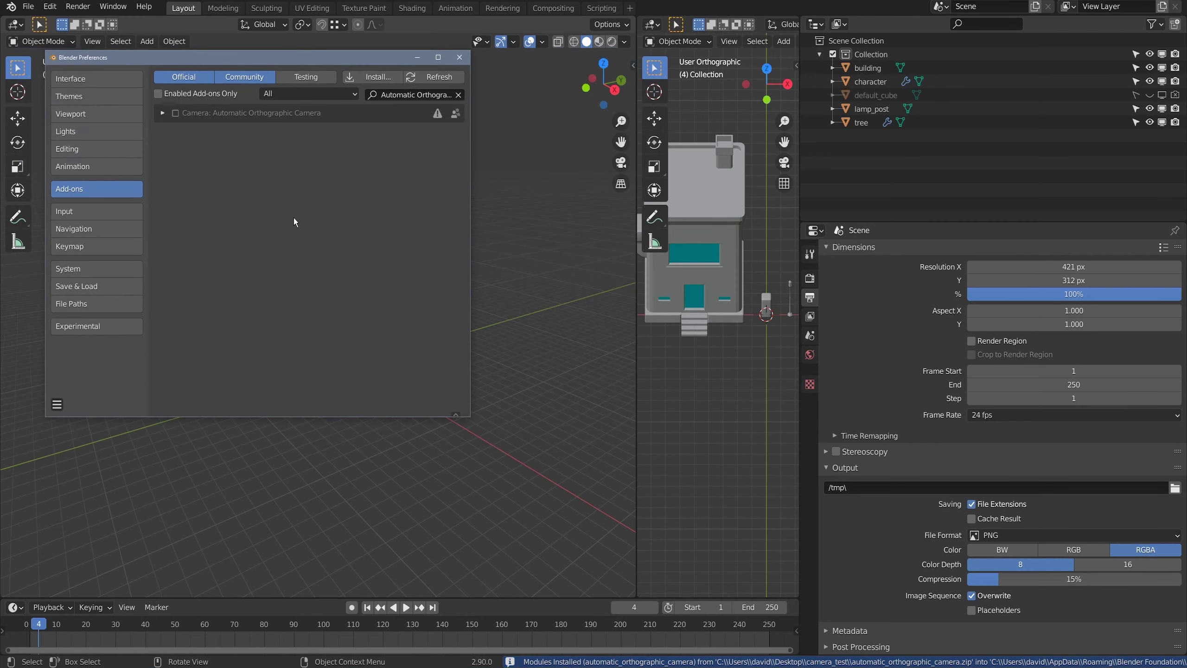
pyautogui.click(459, 58)
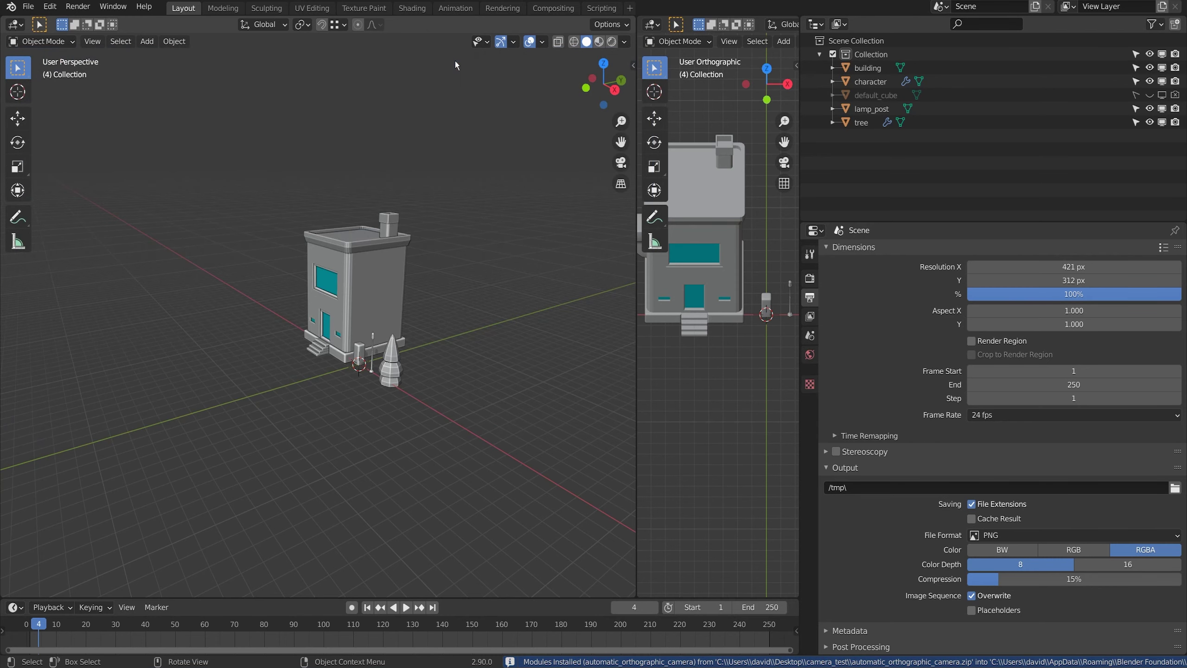
# Step: Add the add-on's orthographic camera to the scene and view it in front of the building
pyautogui.click(147, 42)
pyautogui.moveTo(187, 258)
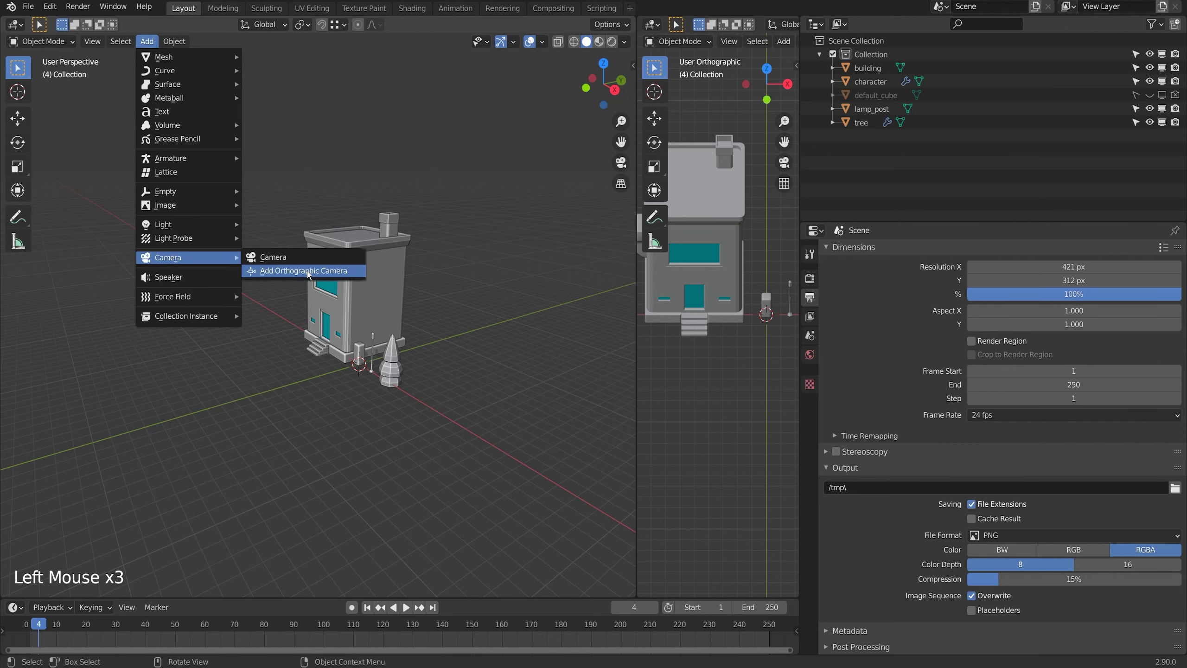
pyautogui.click(307, 271)
pyautogui.scroll(7, 281, 272)
pyautogui.moveTo(280, 272); pyautogui.dragTo(314, 286, button='middle')
pyautogui.scroll(-4, 304, 283)
pyautogui.scroll(3, 300, 281)
# Step: Set both the X and Y render resolution to 2048 px
pyautogui.moveTo(1051, 269); pyautogui.dragTo(1052, 285)
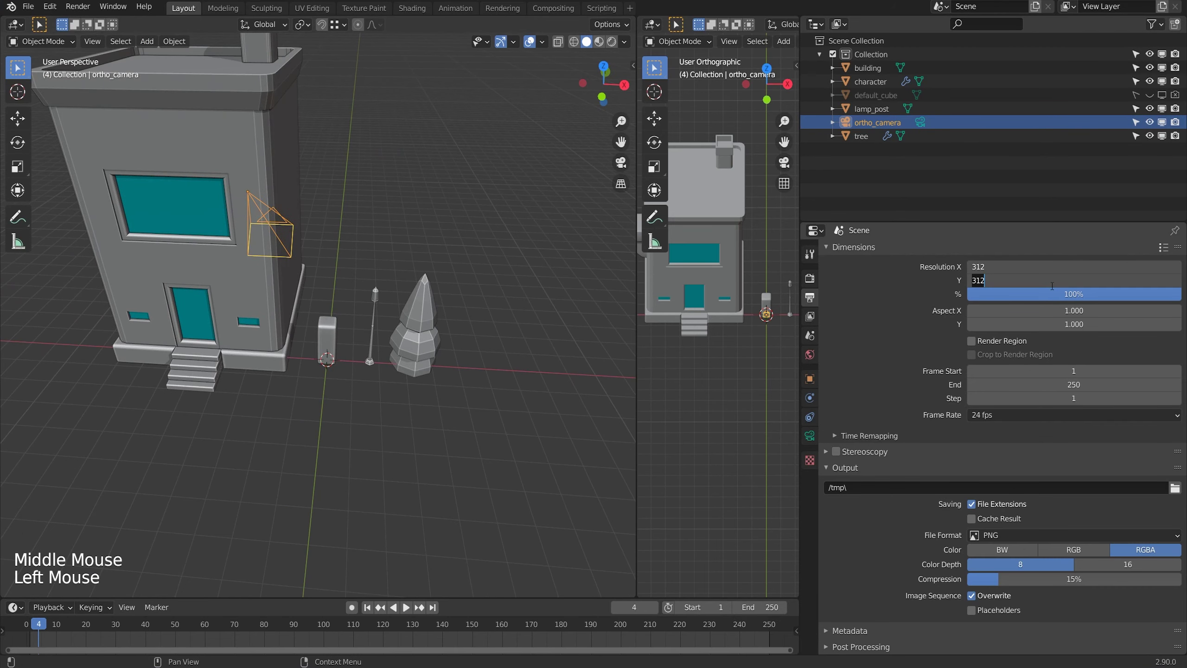
pyautogui.write('2048')
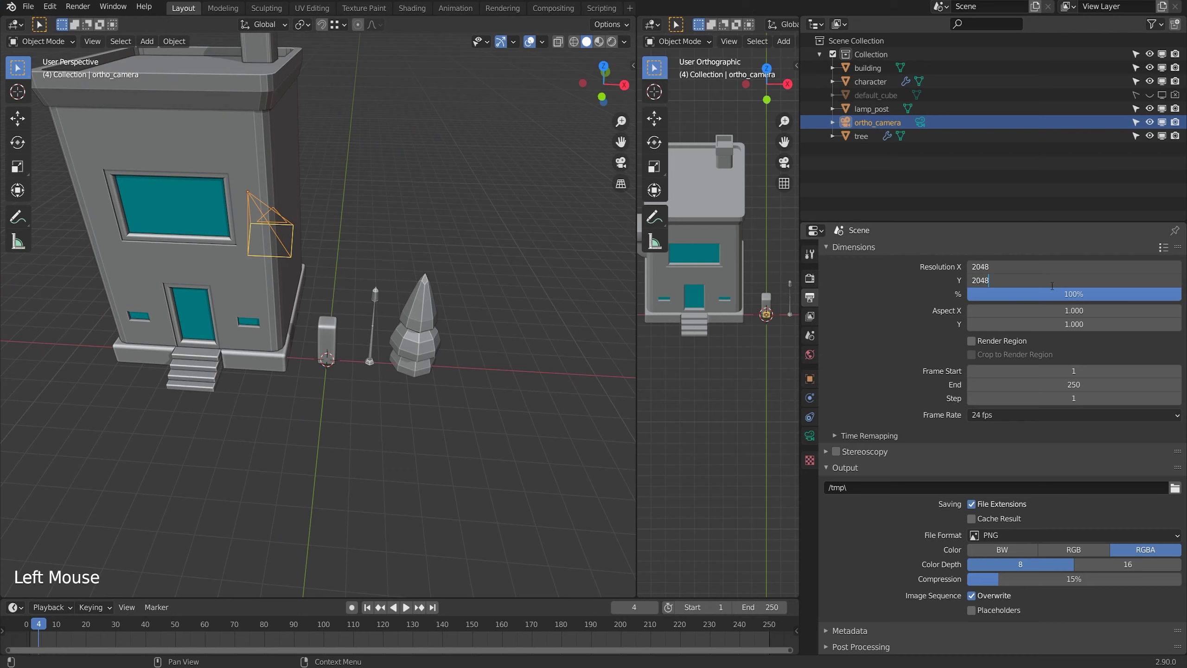
pyautogui.press('Return')
# Step: Show the orthographic camera's transform values and custom ortho scale property, and look through the camera
pyautogui.press('n')
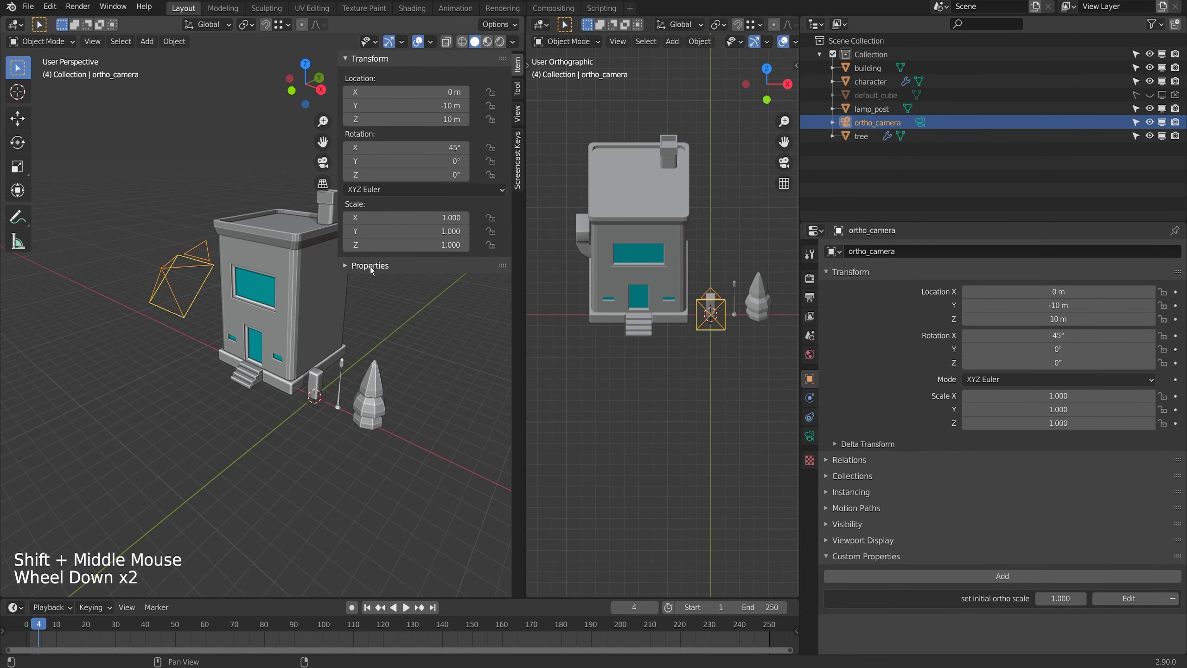
pyautogui.click(371, 269)
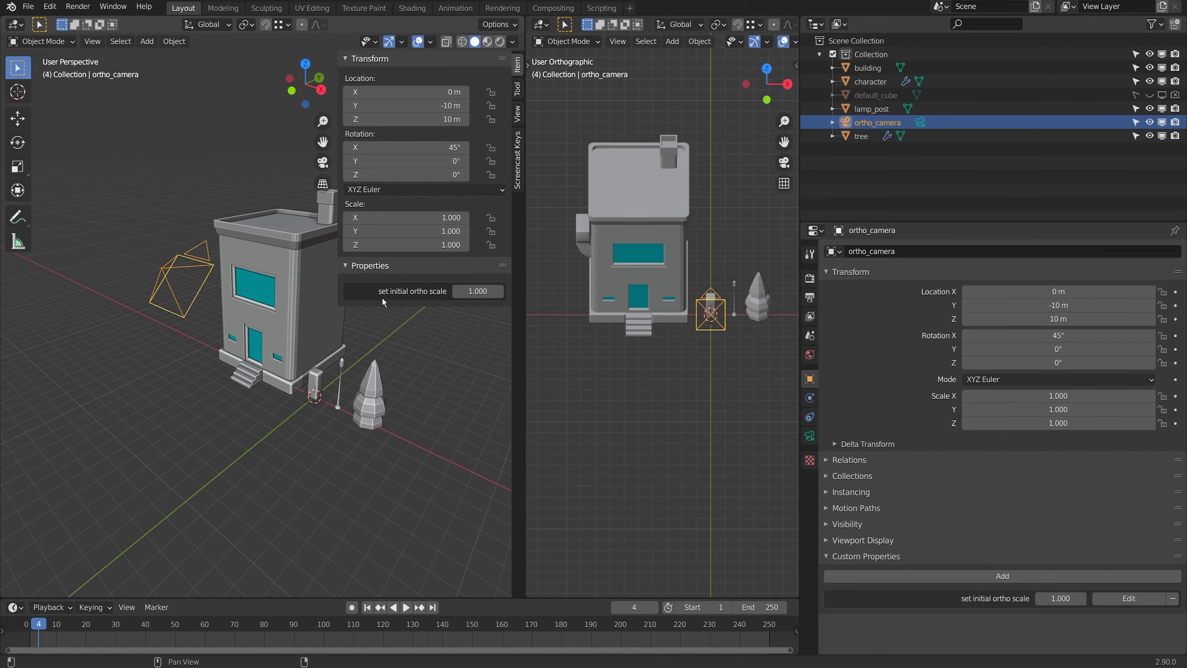
pyautogui.press('KP_0')
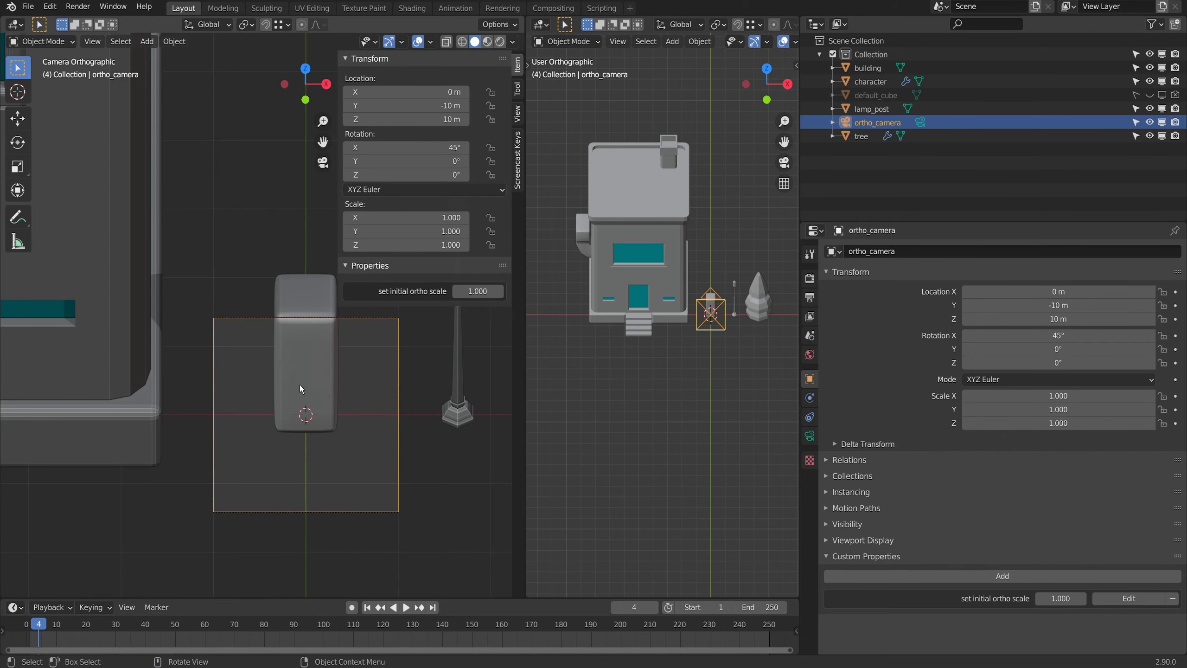
# Step: Temporarily show default_cube to compare it with the camera frame, reselect the orthographic camera, and hide the cube again
pyautogui.click(879, 95)
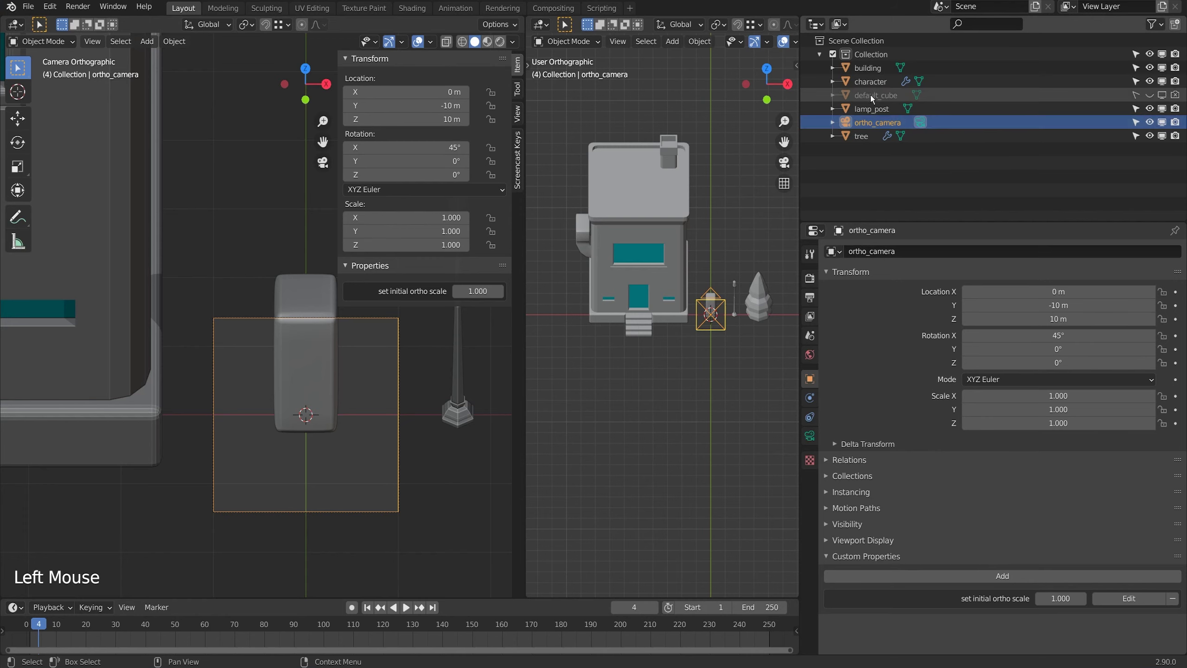
pyautogui.click(1150, 95)
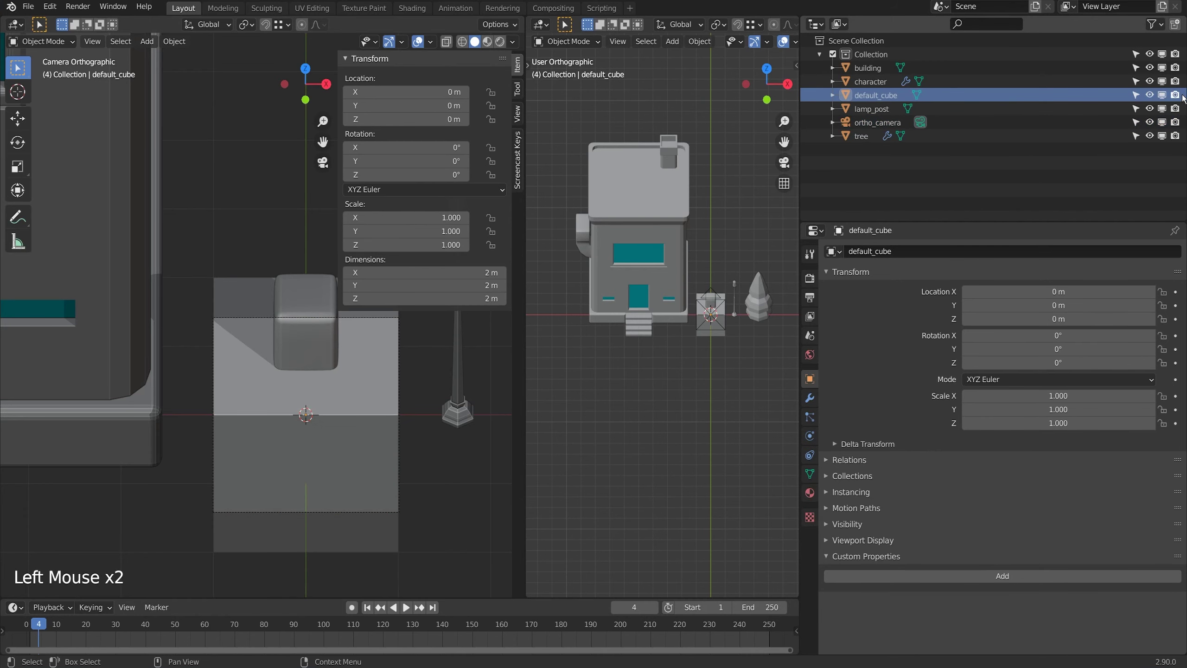
pyautogui.click(247, 319)
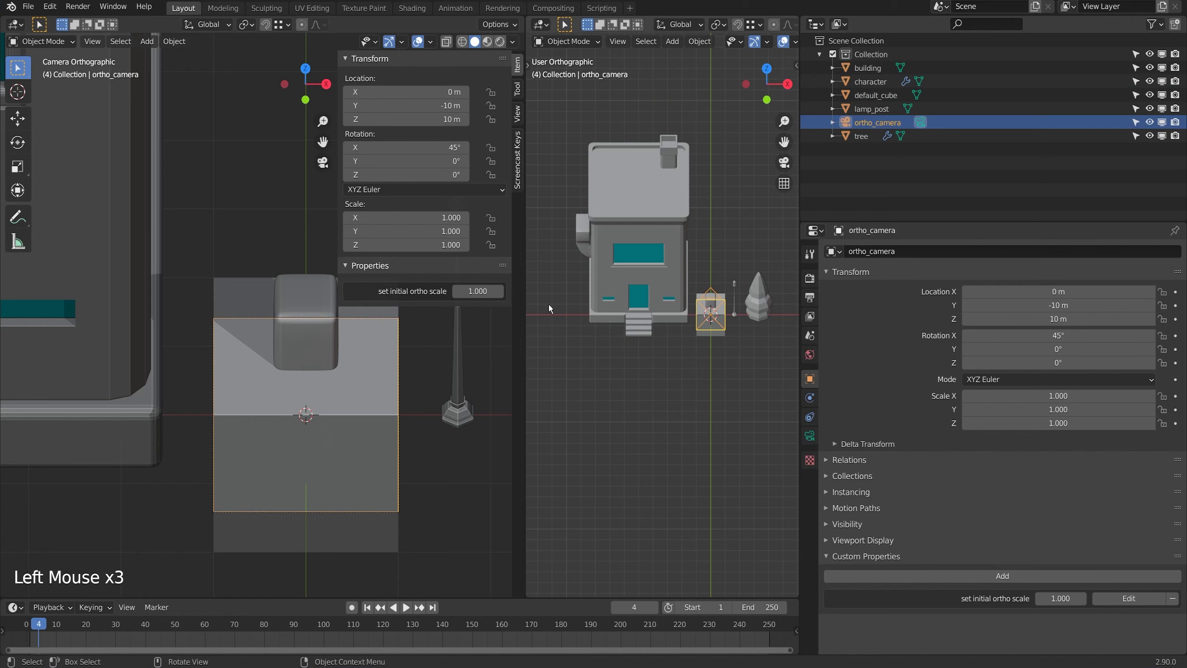
pyautogui.click(811, 304)
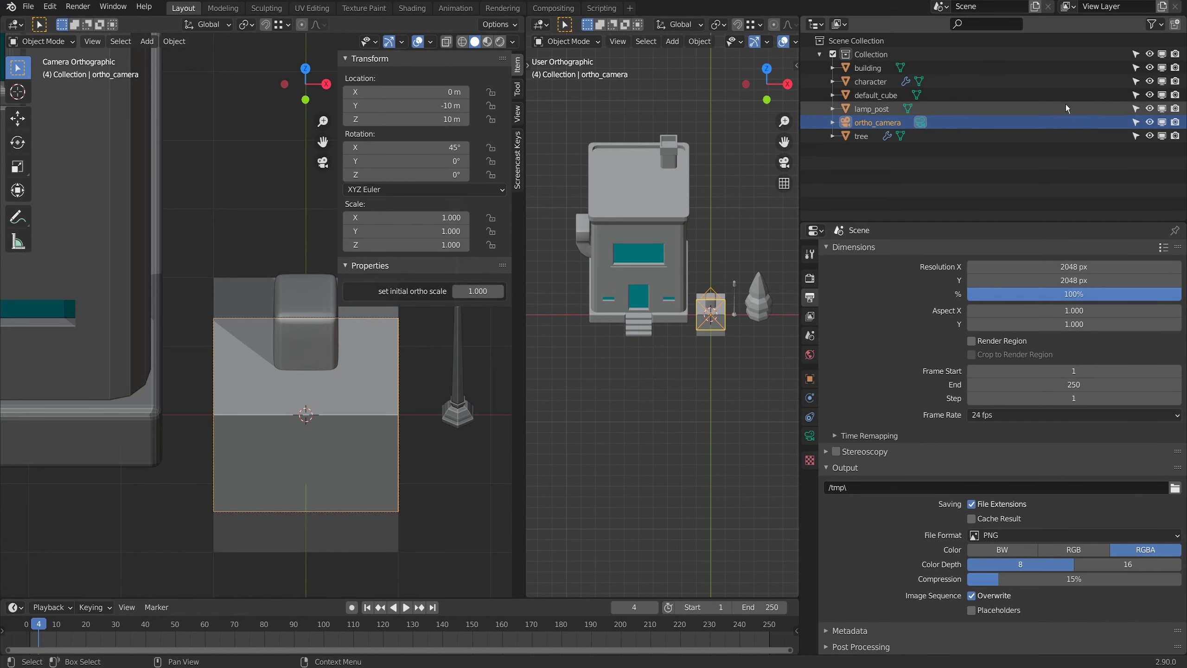
pyautogui.click(1150, 95)
# Step: Set both the X and Y render resolution to 256 px
pyautogui.doubleClick(1084, 268)
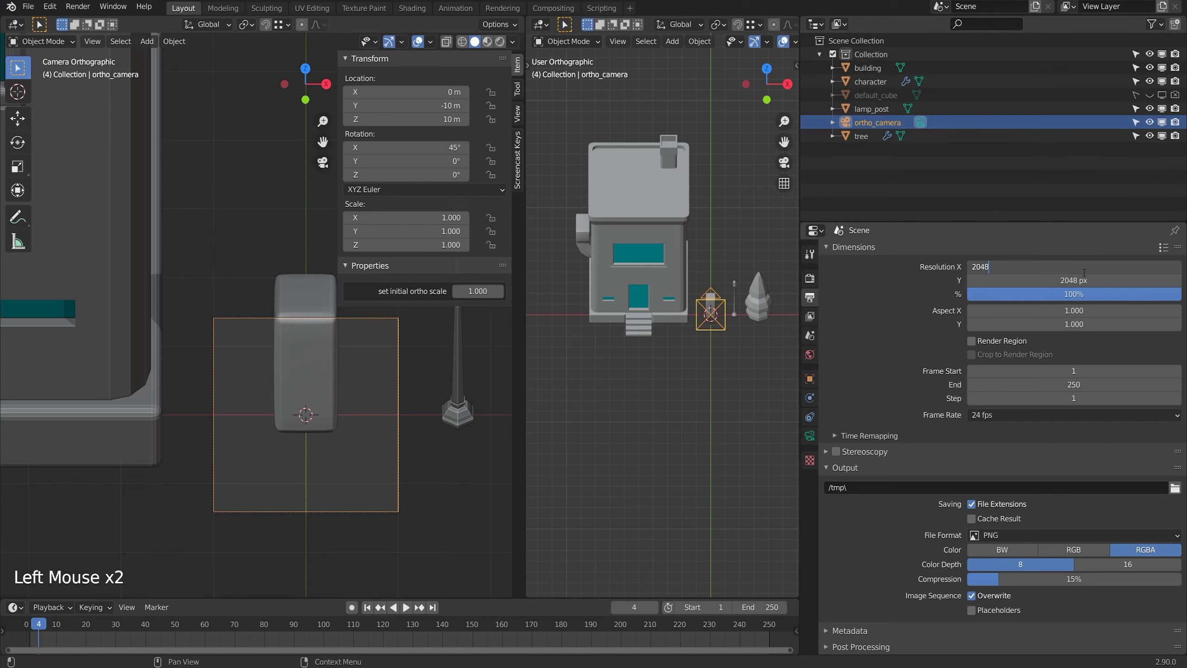
pyautogui.click(1052, 281)
pyautogui.press('Return')
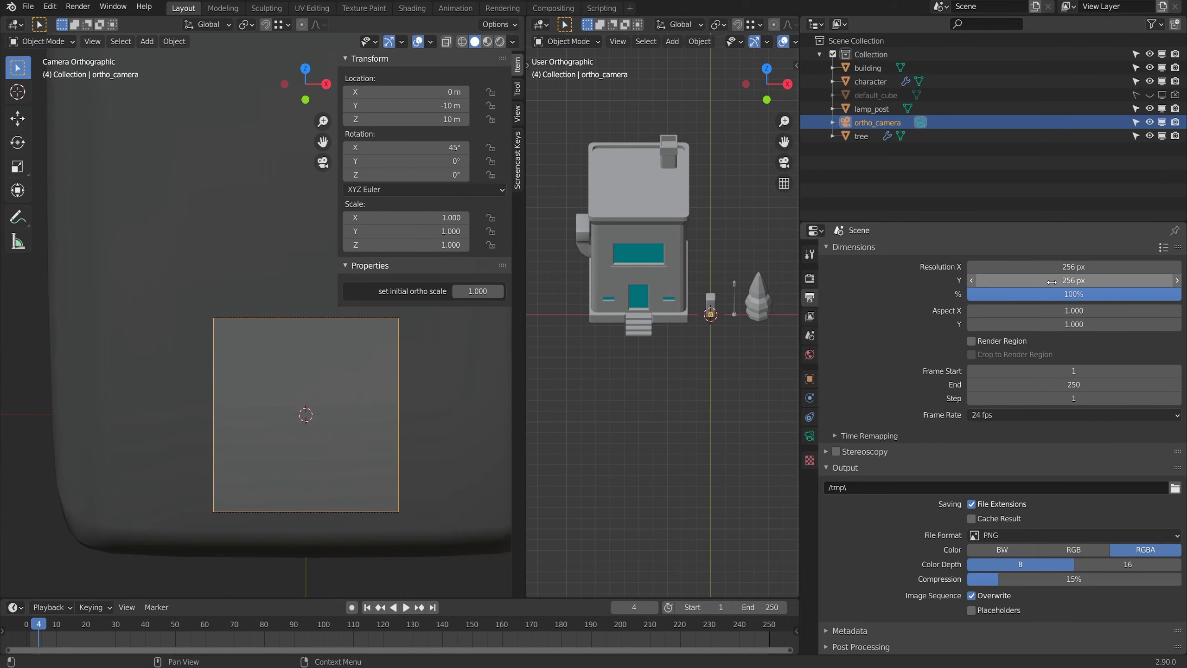
# Step: Fit the camera frame around the character with a Y location of -9.22 m and an initial ortho scale of 7.813
pyautogui.moveTo(464, 291); pyautogui.dragTo(496, 290)
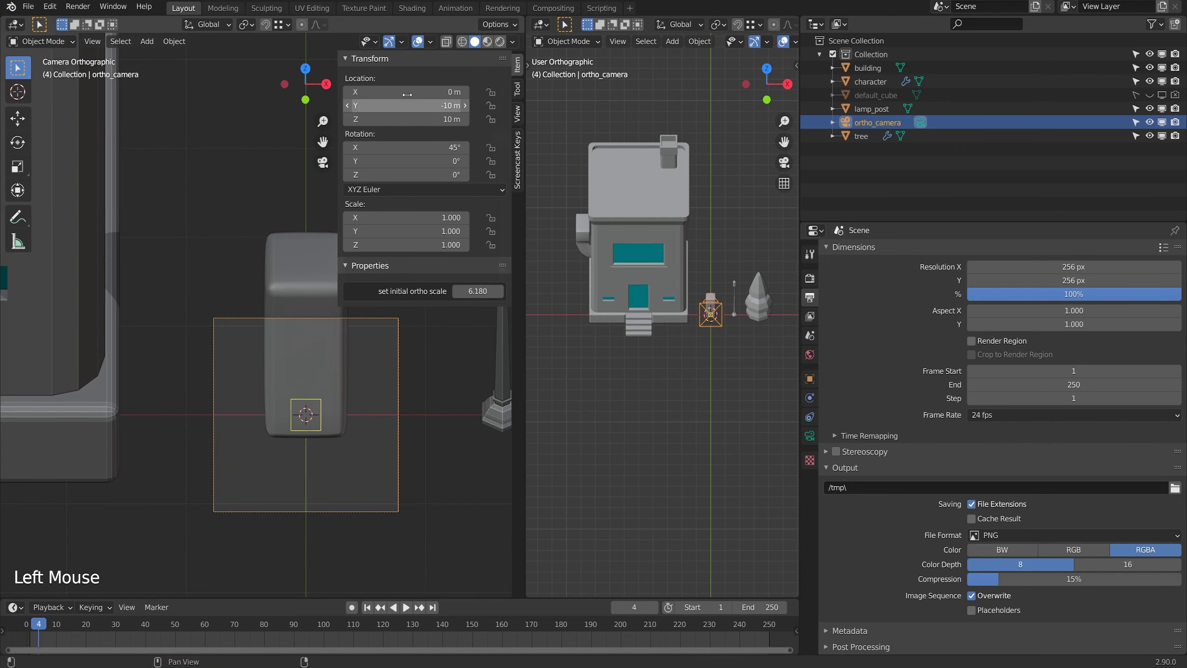
pyautogui.moveTo(407, 100); pyautogui.dragTo(433, 100)
pyautogui.moveTo(486, 291); pyautogui.dragTo(514, 291)
pyautogui.click(811, 435)
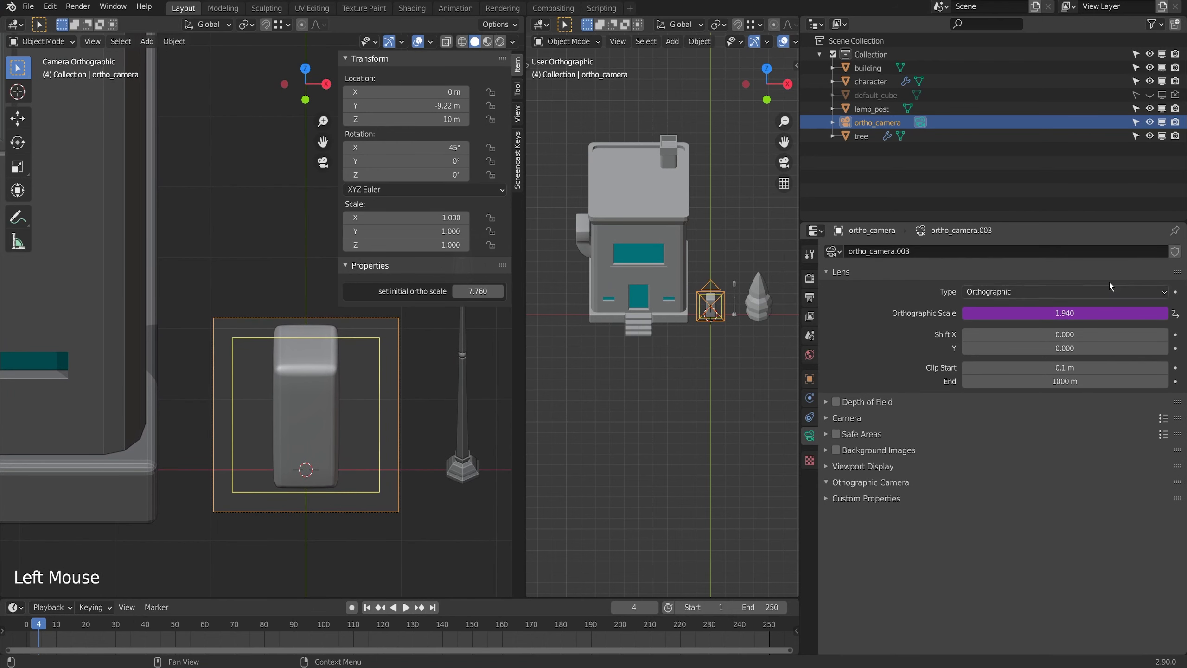
pyautogui.moveTo(478, 291); pyautogui.dragTo(486, 291)
# Step: Collapse the custom properties, hide the viewport sidebar, and reselect the orthographic camera by its frame
pyautogui.doubleClick(261, 276)
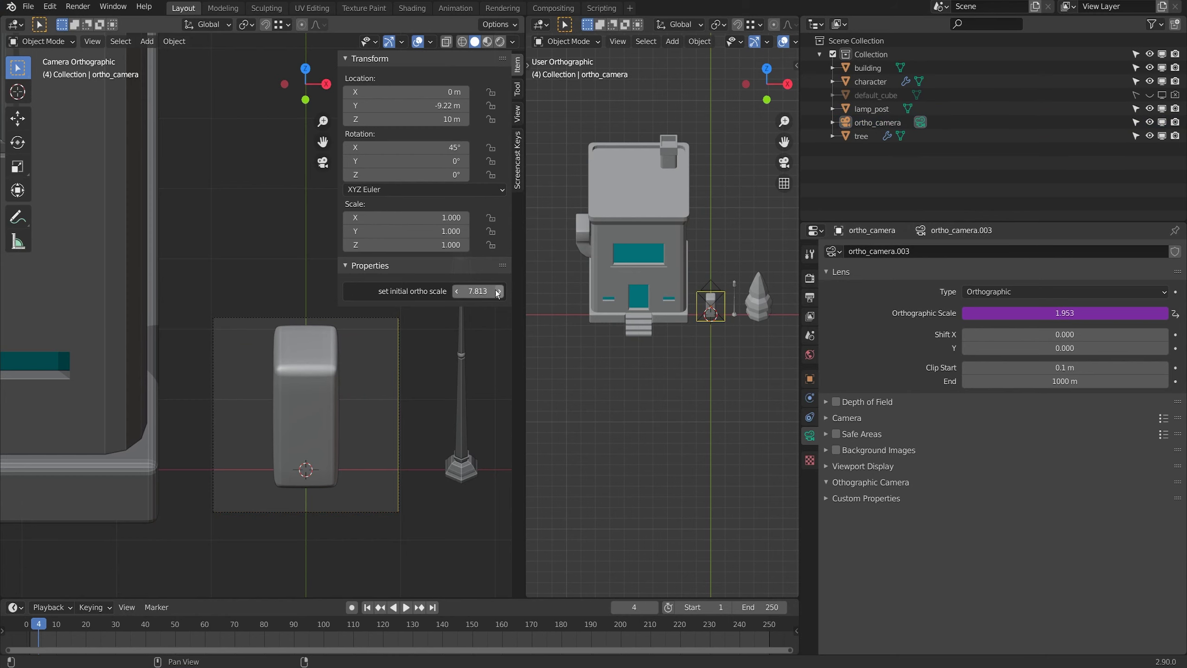
pyautogui.click(391, 271)
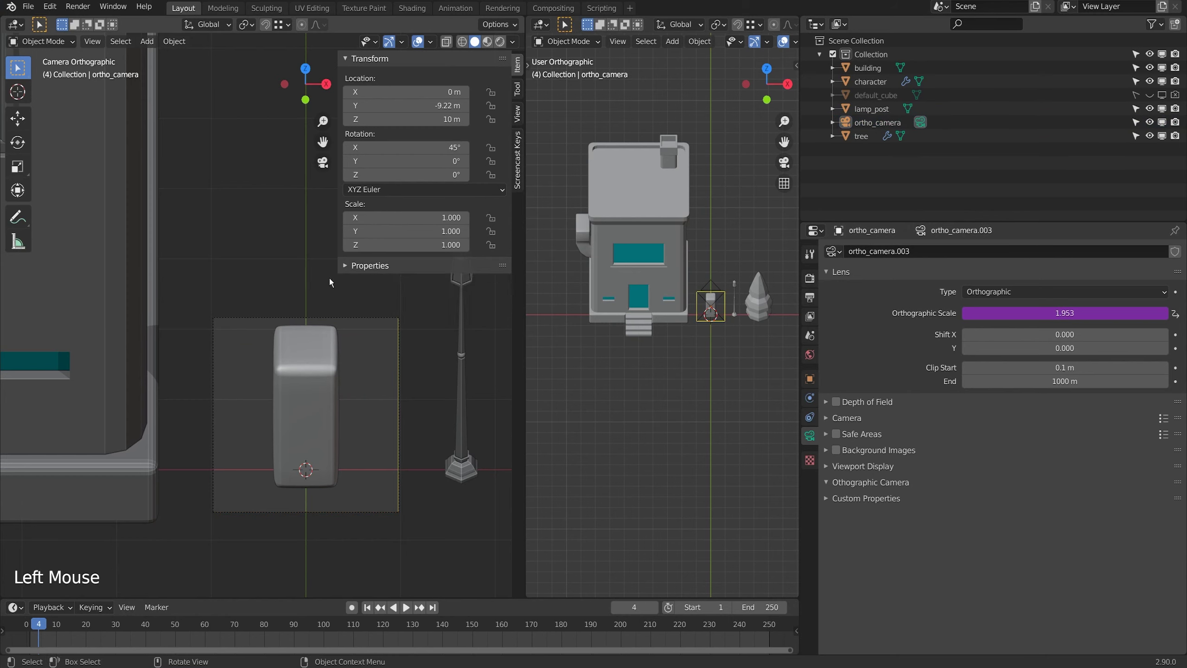
pyautogui.press('n')
pyautogui.doubleClick(324, 317)
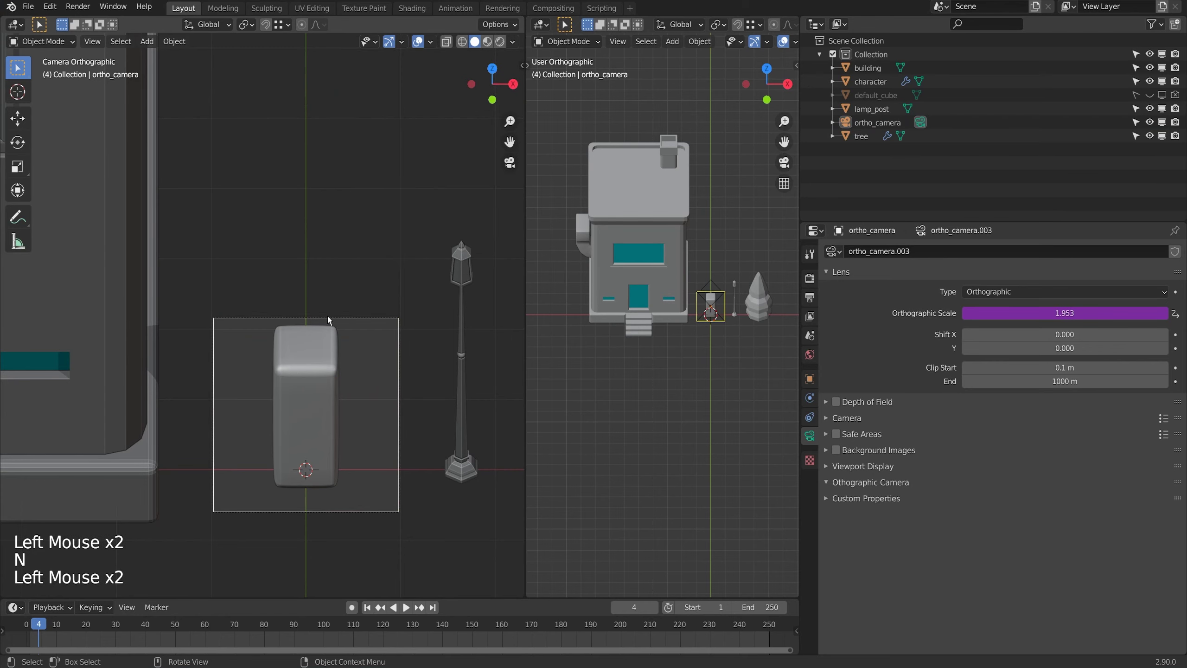
# Step: Render the framed character and open the image commands of the render result
pyautogui.keyDown('shift'); pyautogui.moveTo(328, 315); pyautogui.dragTo(343, 282, button='middle'); pyautogui.keyUp('shift')
pyautogui.scroll(-2, 351, 270)
pyautogui.scroll(-1, 342, 280)
pyautogui.press('F12')
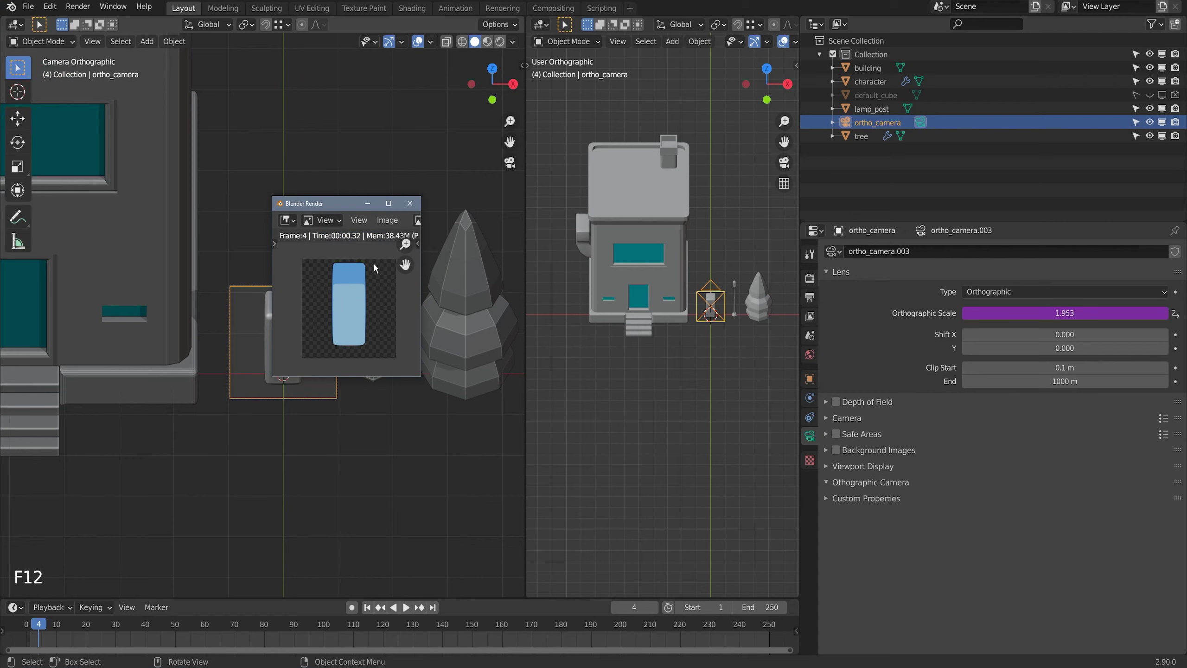
pyautogui.click(390, 221)
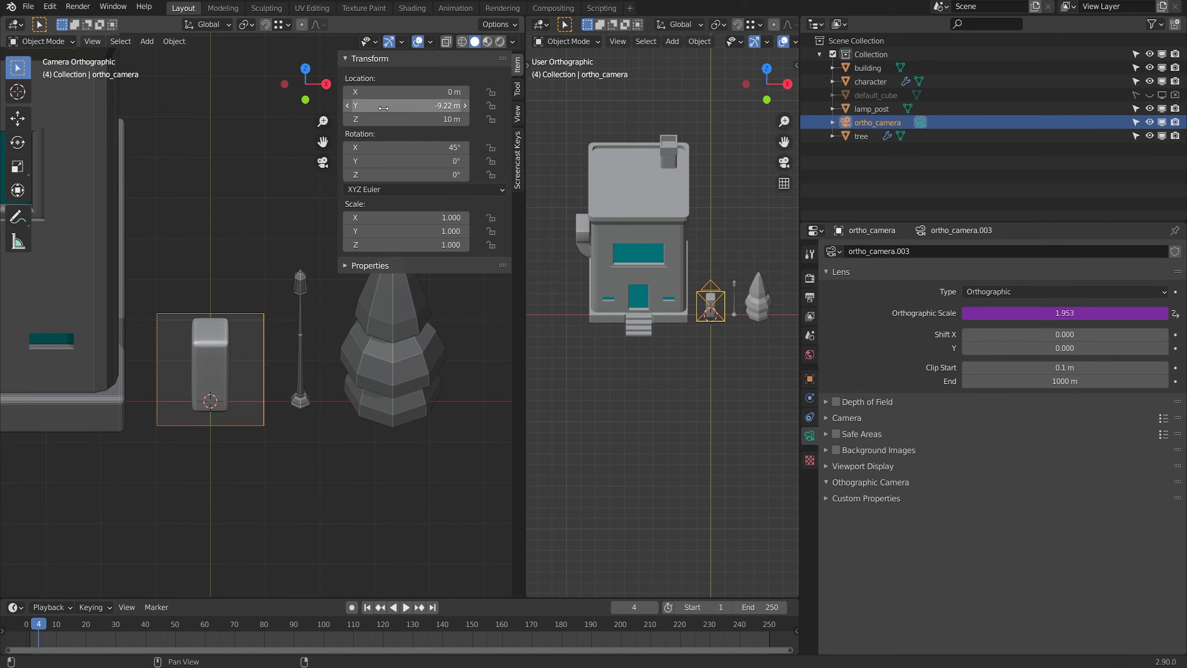
# Step: Move the camera over the lamp post at X 1.56 m and set the render resolution to 113 × 443 px
pyautogui.moveTo(406, 93); pyautogui.dragTo(486, 93)
pyautogui.keyDown('shift'); pyautogui.moveTo(189, 332); pyautogui.dragTo(198, 332, button='middle'); pyautogui.keyUp('shift')
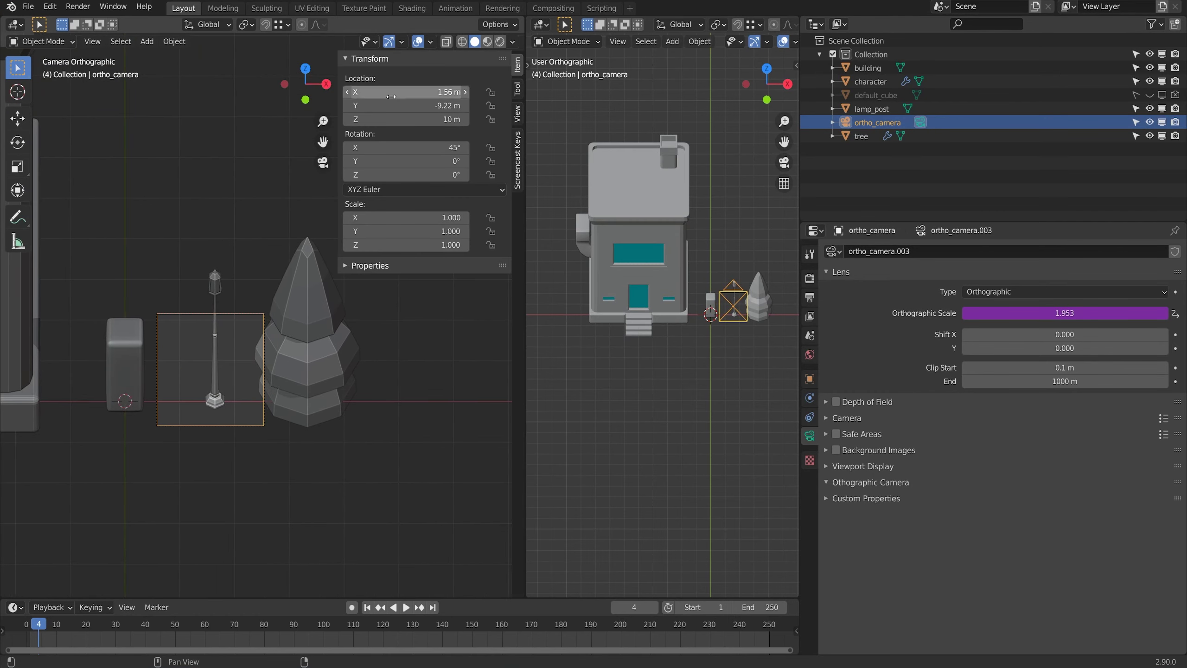
pyautogui.click(810, 297)
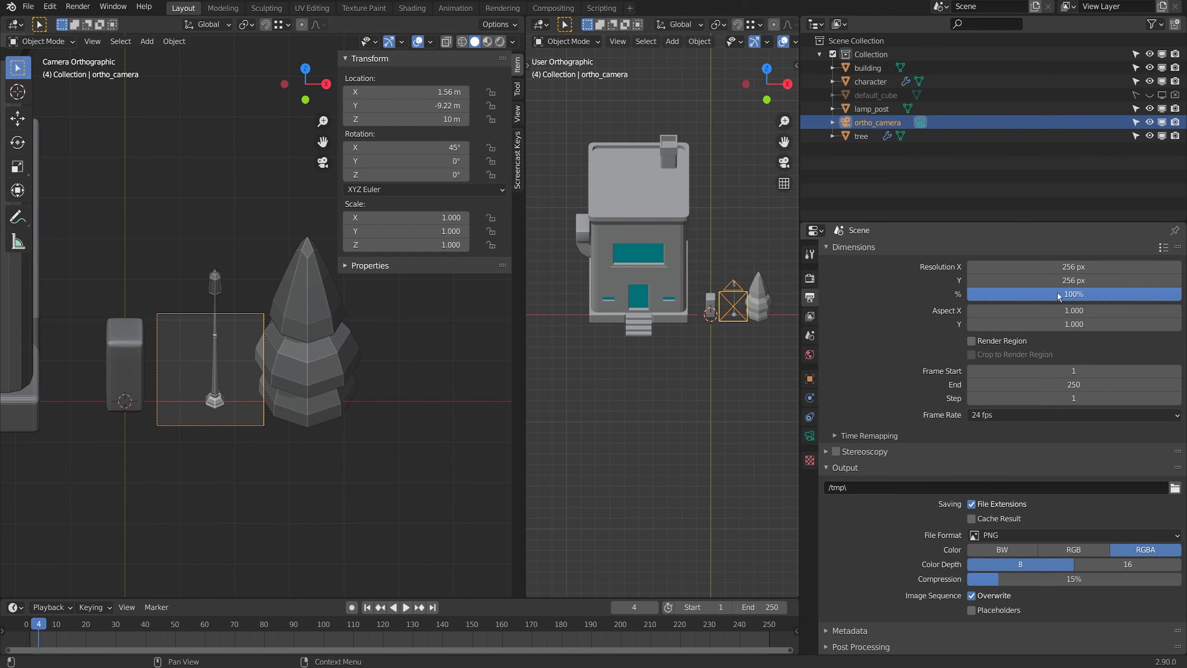
pyautogui.moveTo(1060, 268); pyautogui.dragTo(1103, 281)
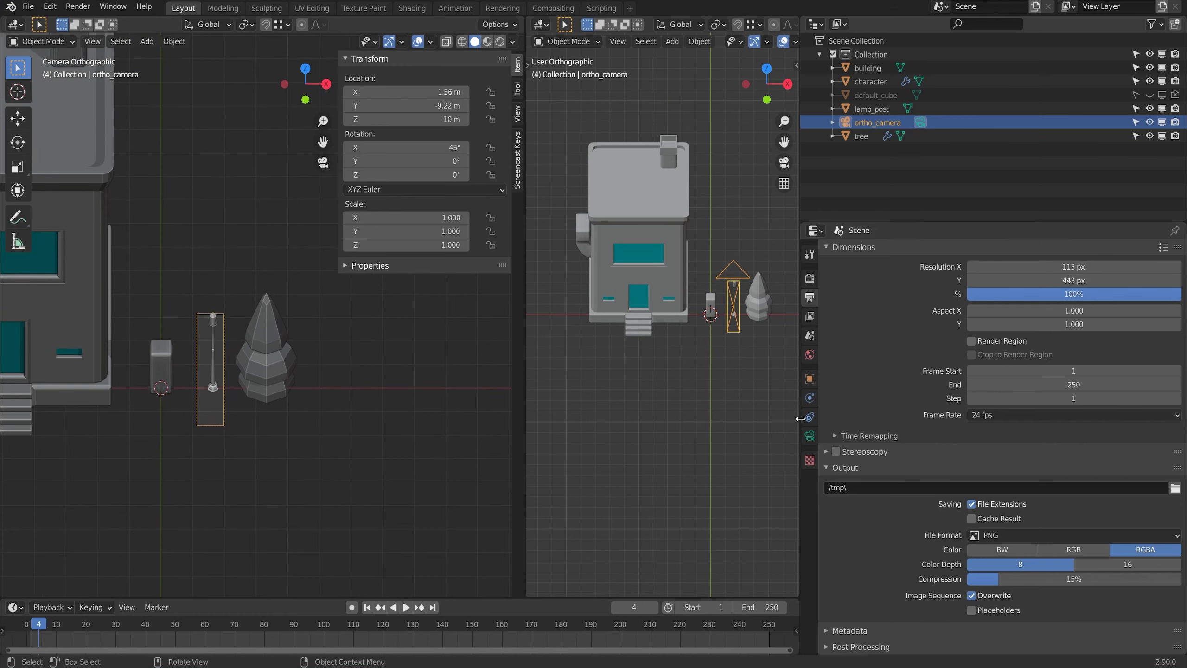
# Step: Check the camera's automatic orthographic scale and refine the lamp post framing with the camera at X 1.61 m and Y -8.49 m
pyautogui.click(810, 436)
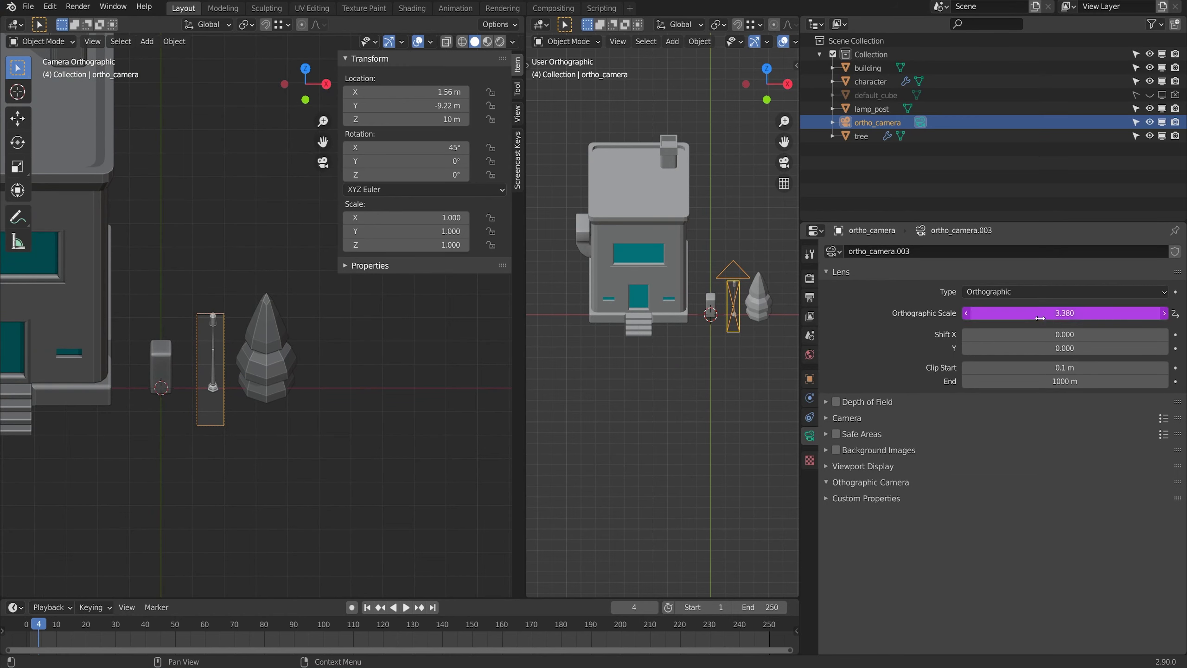
pyautogui.click(811, 317)
pyautogui.click(811, 297)
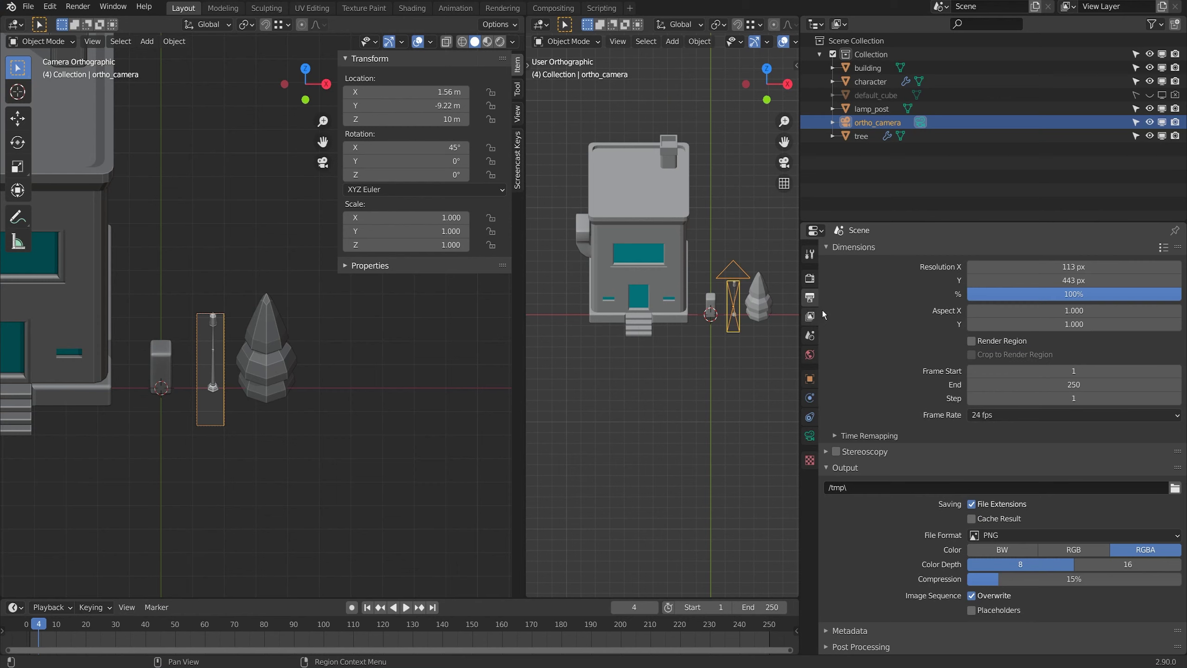
pyautogui.scroll(4, 217, 301)
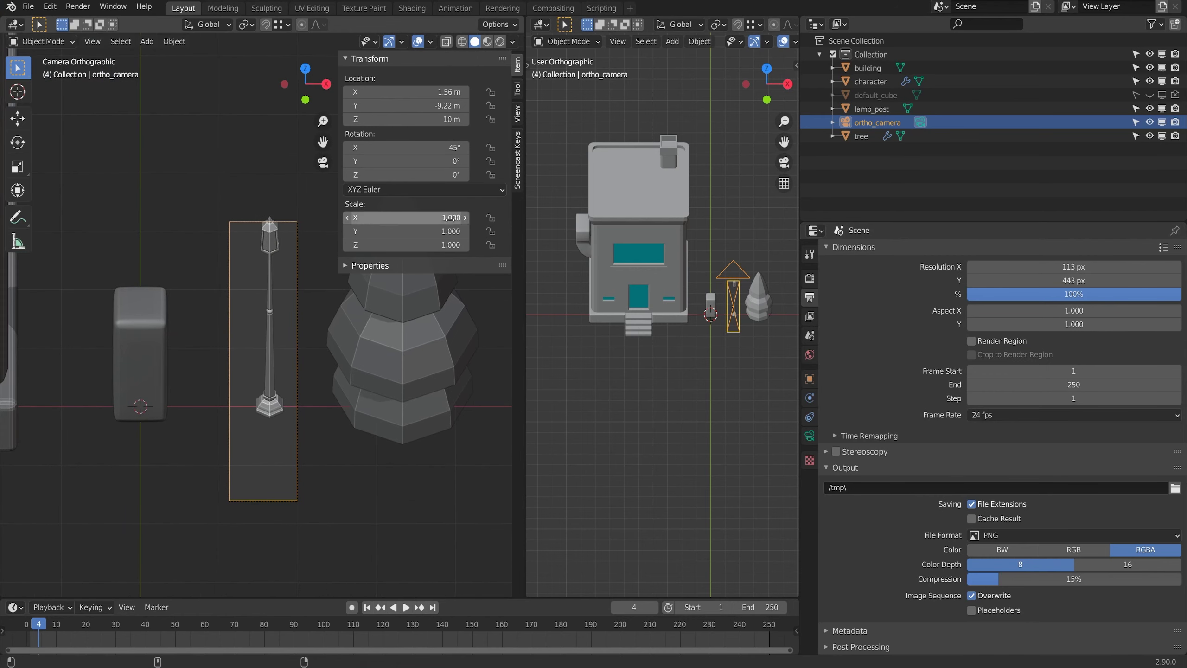
pyautogui.moveTo(407, 92)
pyautogui.mouseDown()
pyautogui.moveTo(444, 105)
pyautogui.moveTo(394, 92)
pyautogui.mouseUp()
# Step: Render the framed lamp post and open the image commands of the render result
pyautogui.press('F12')
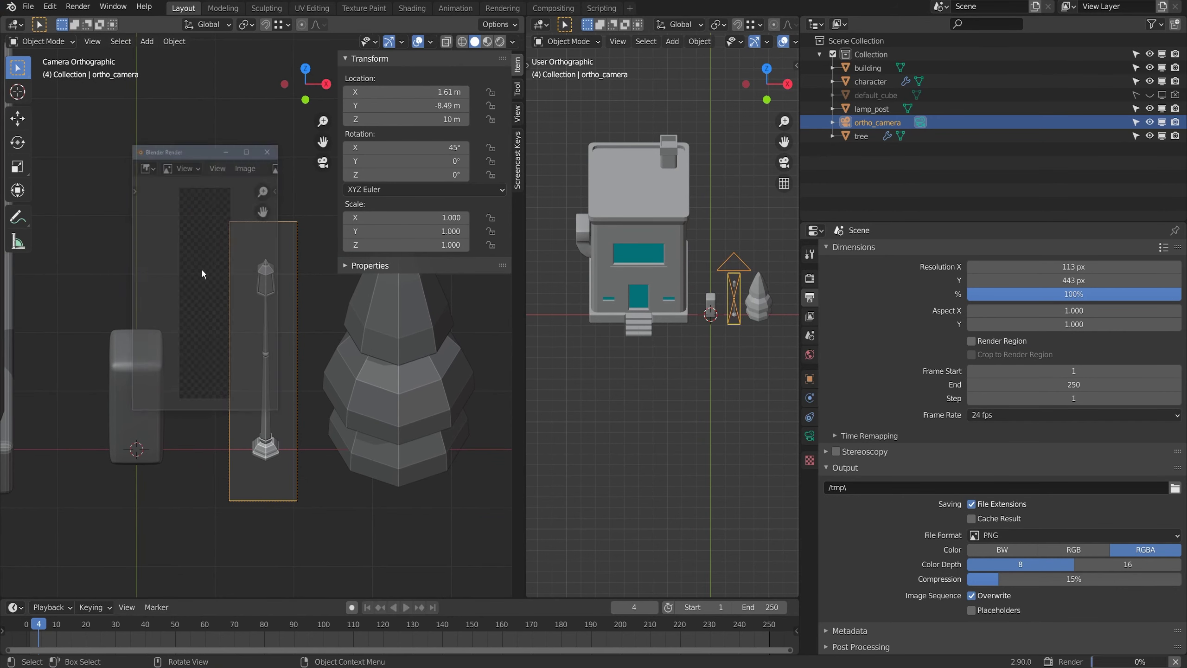
pyautogui.click(235, 165)
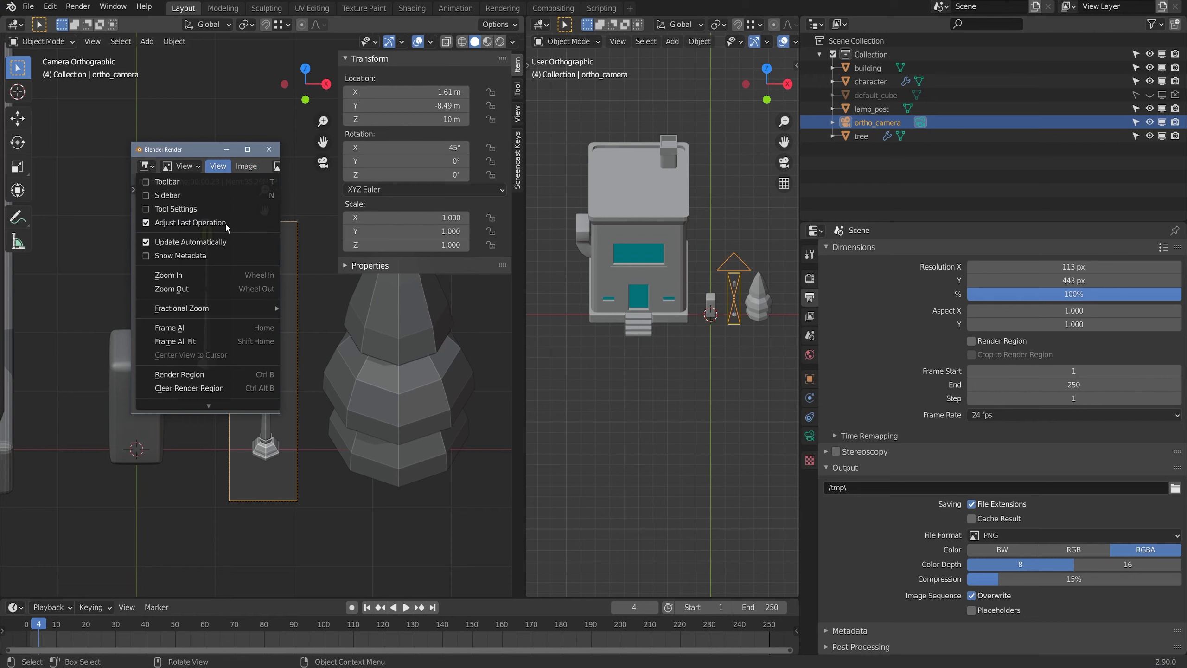
pyautogui.click(242, 166)
pyautogui.click(243, 168)
pyautogui.click(243, 167)
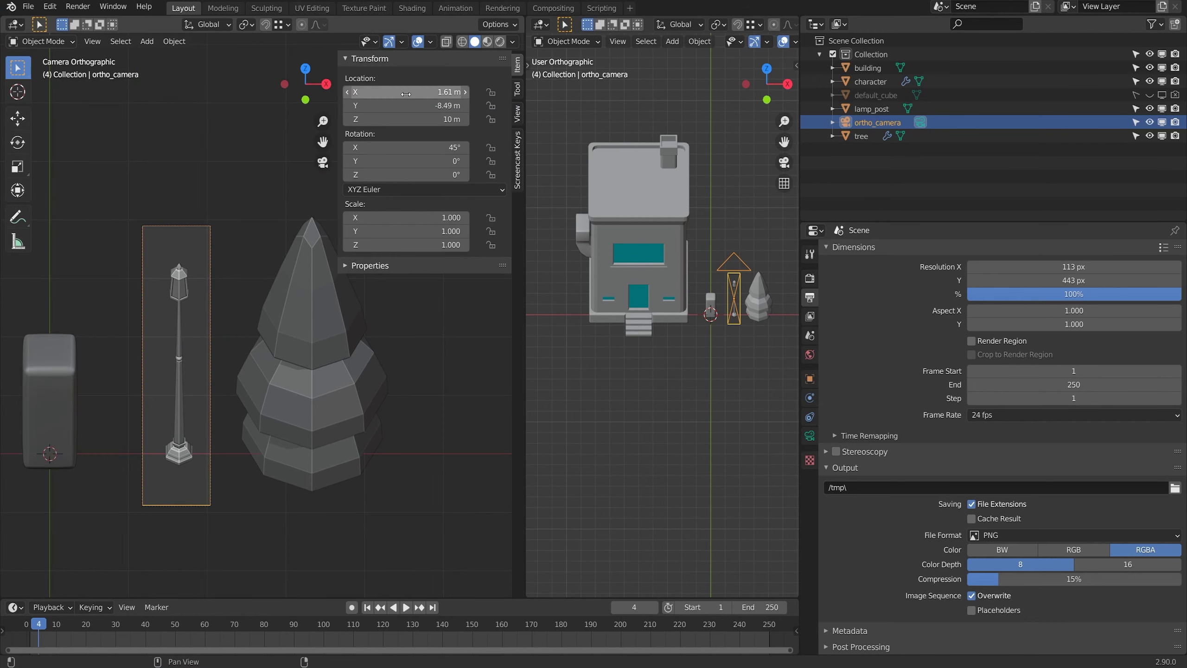
# Step: Frame the tree with the camera at Y -8.32 m and a 293 × 462 px resolution, and render it
pyautogui.moveTo(395, 93); pyautogui.dragTo(402, 104)
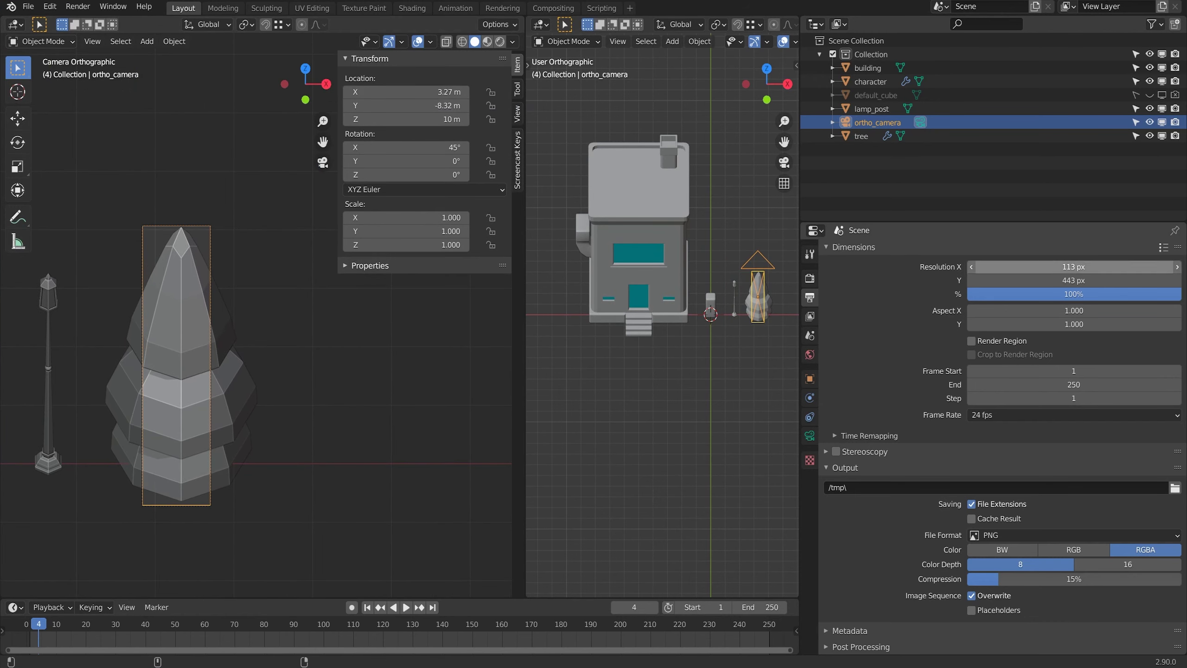
pyautogui.moveTo(1047, 267)
pyautogui.mouseDown()
pyautogui.moveTo(1075, 267)
pyautogui.moveTo(1051, 280)
pyautogui.moveTo(1058, 267)
pyautogui.mouseUp()
pyautogui.moveTo(402, 92); pyautogui.dragTo(405, 92)
pyautogui.press('F12')
pyautogui.click(252, 23)
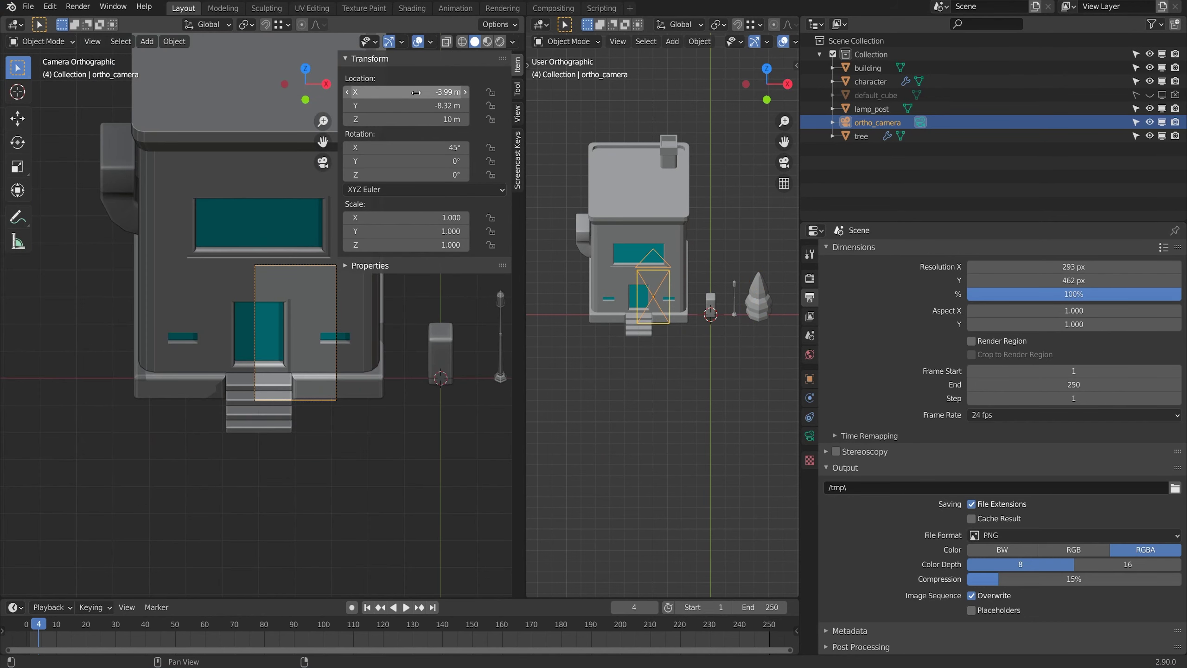
# Step: Frame the building with the camera at X -5.38 m and Y -2.81 m and a render resolution of 1147 × 1838 px
pyautogui.moveTo(415, 93); pyautogui.dragTo(402, 92)
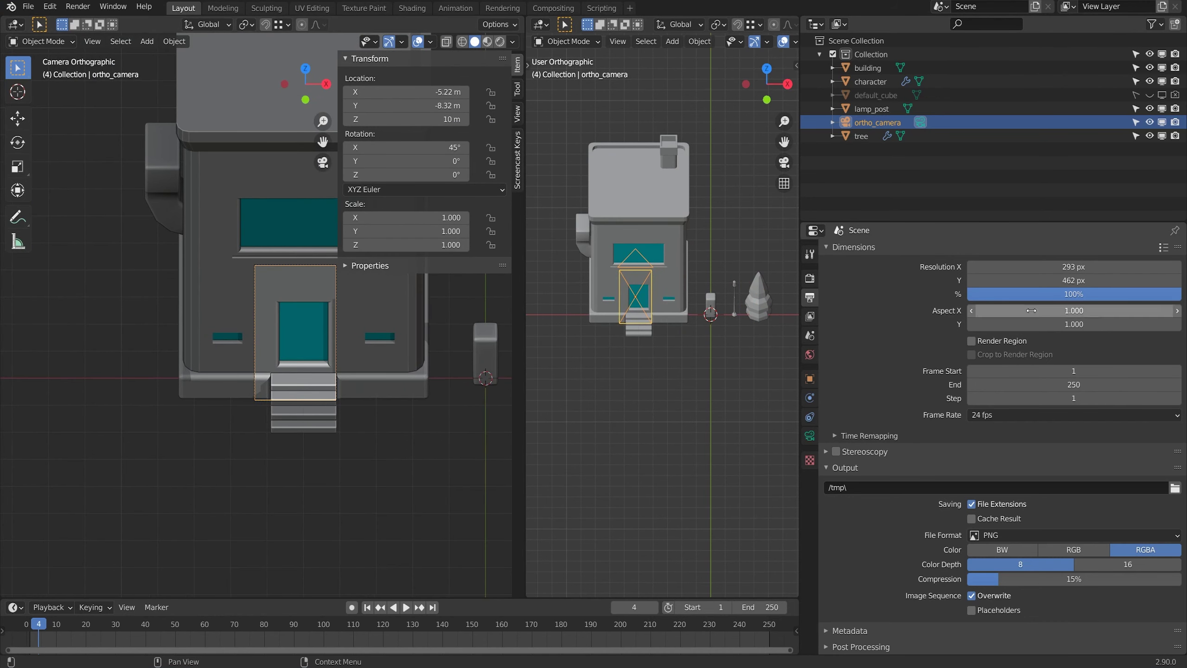
pyautogui.moveTo(991, 268); pyautogui.dragTo(1075, 268)
pyautogui.moveTo(1023, 267); pyautogui.dragTo(308, 358)
pyautogui.scroll(2, 309, 357)
pyautogui.keyDown('shift'); pyautogui.moveTo(308, 357); pyautogui.dragTo(284, 348, button='middle'); pyautogui.keyUp('shift')
pyautogui.scroll(1, 284, 348)
pyautogui.moveTo(407, 92); pyautogui.dragTo(462, 105)
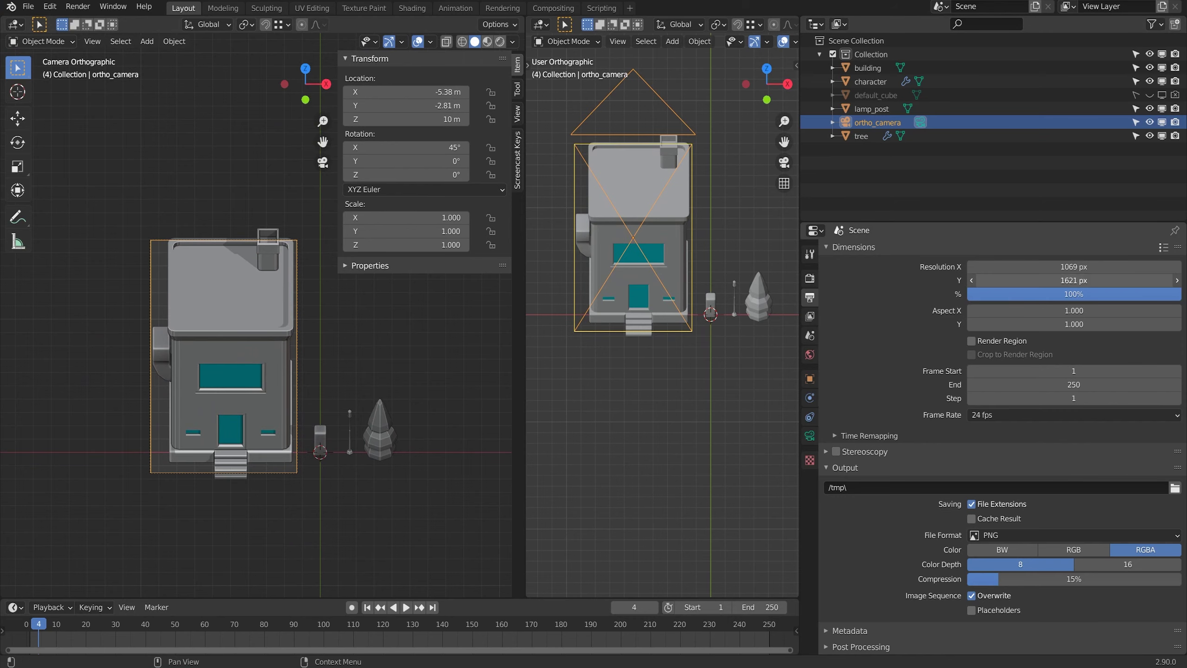
pyautogui.moveTo(1074, 280); pyautogui.dragTo(1101, 267)
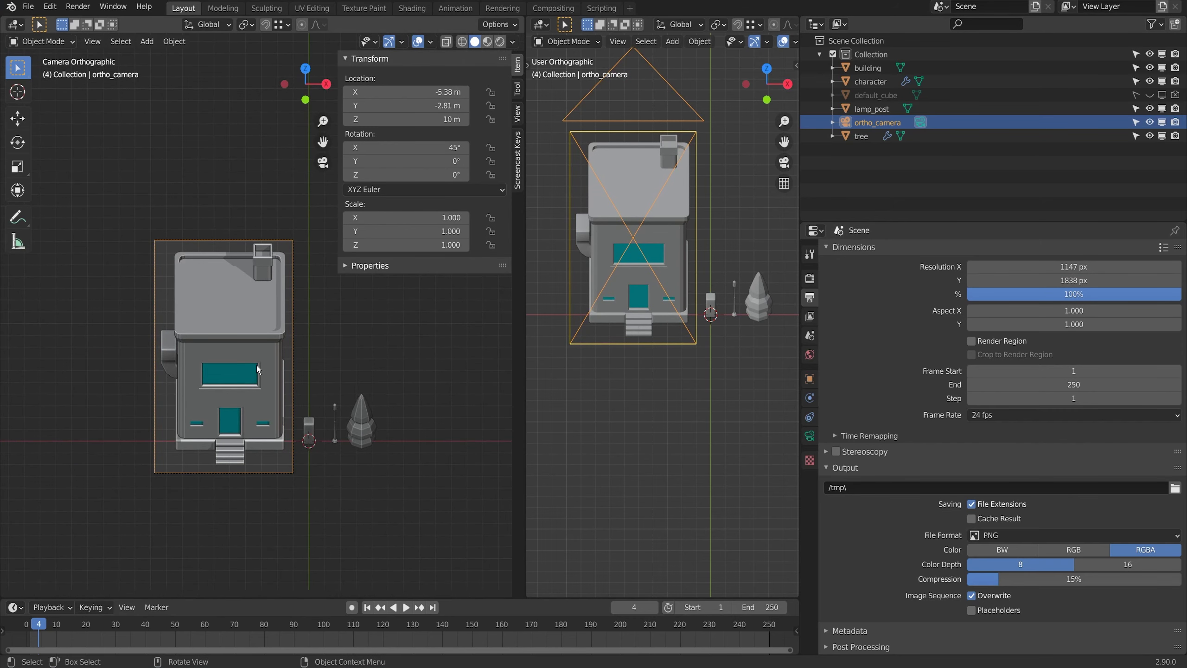
# Step: Render the framed building and open the image commands of the render result
pyautogui.press('F12')
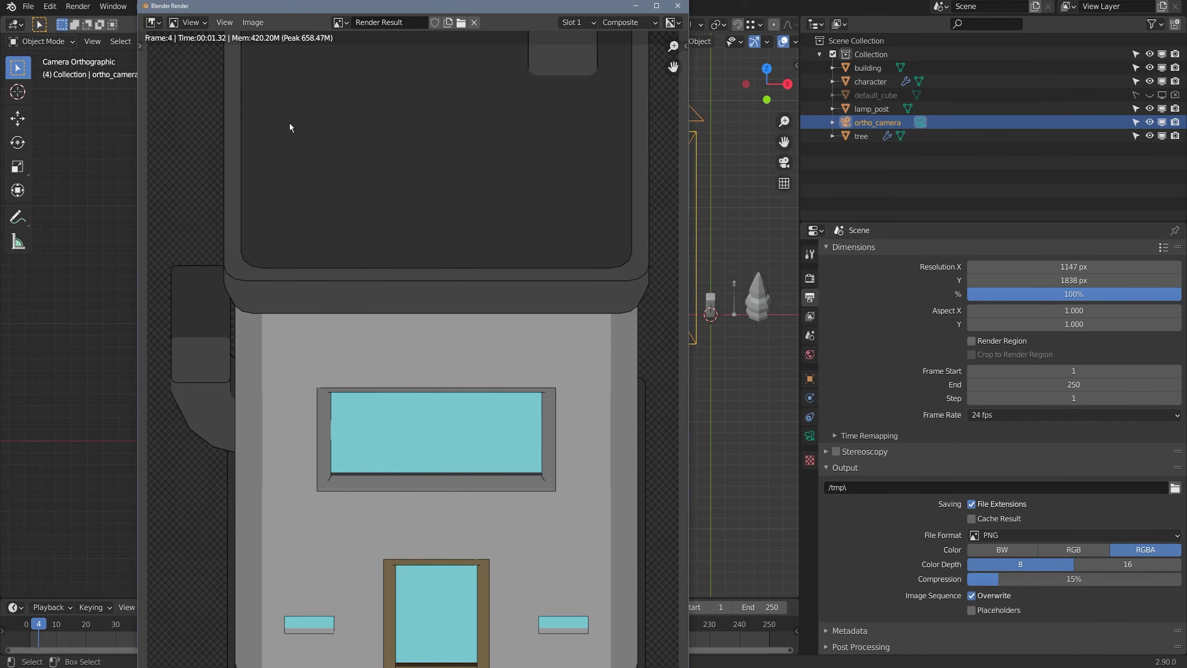
pyautogui.scroll(-6, 290, 125)
pyautogui.click(258, 27)
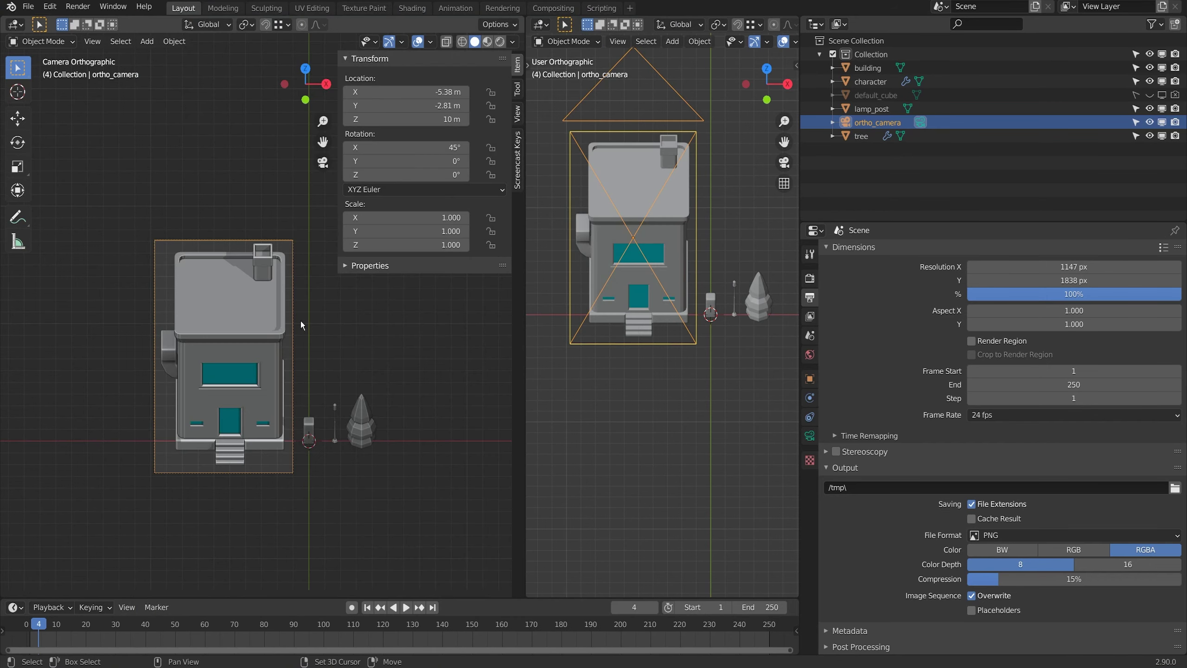
# Step: Set both the X and Y render resolution back to 2048 px for a full-scene render
pyautogui.scroll(2, 302, 326)
pyautogui.keyDown('shift'); pyautogui.moveTo(302, 326); pyautogui.dragTo(218, 267, button='middle'); pyautogui.keyUp('shift')
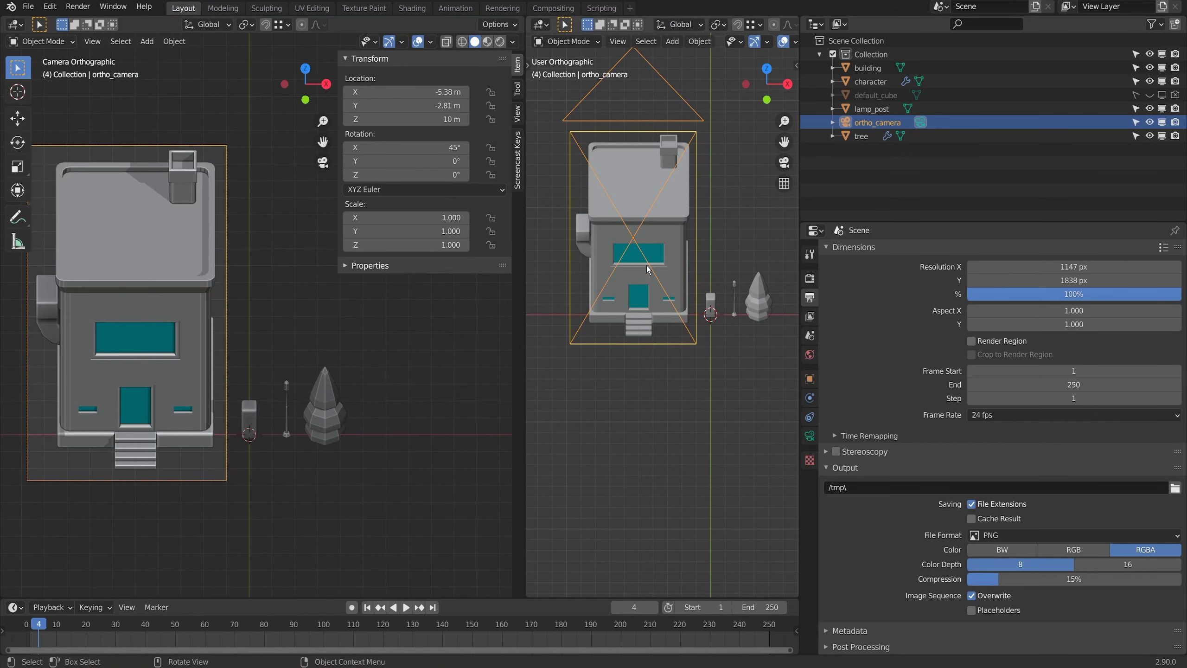
pyautogui.moveTo(1030, 279); pyautogui.dragTo(1030, 269)
pyautogui.write('2048')
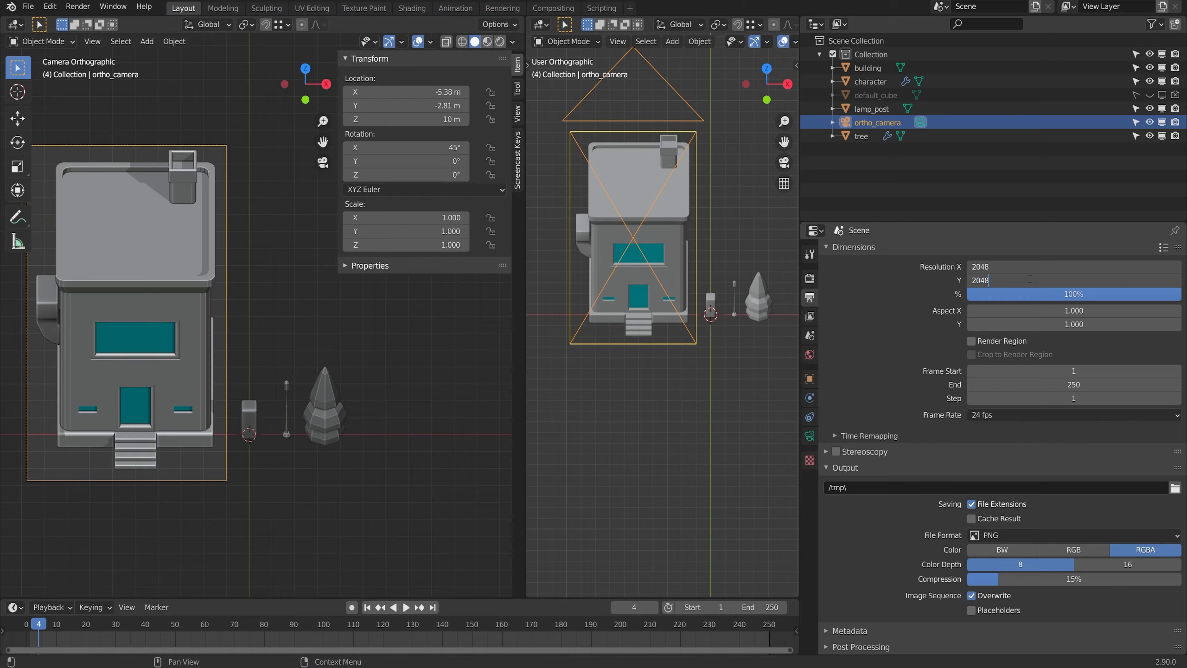
pyautogui.press('Return')
# Step: Shift the camera along X until its frame covers the building, character, lamp post and tree together
pyautogui.scroll(-2, 312, 260)
pyautogui.moveTo(355, 92); pyautogui.dragTo(383, 92)
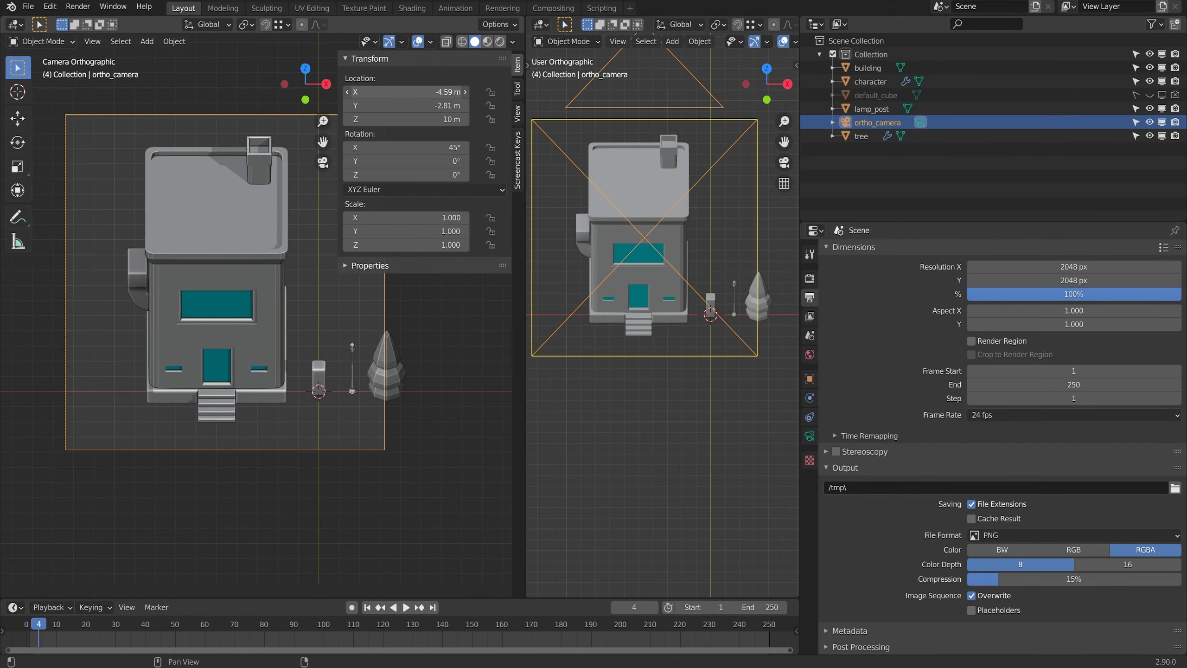
pyautogui.moveTo(383, 92); pyautogui.dragTo(406, 92)
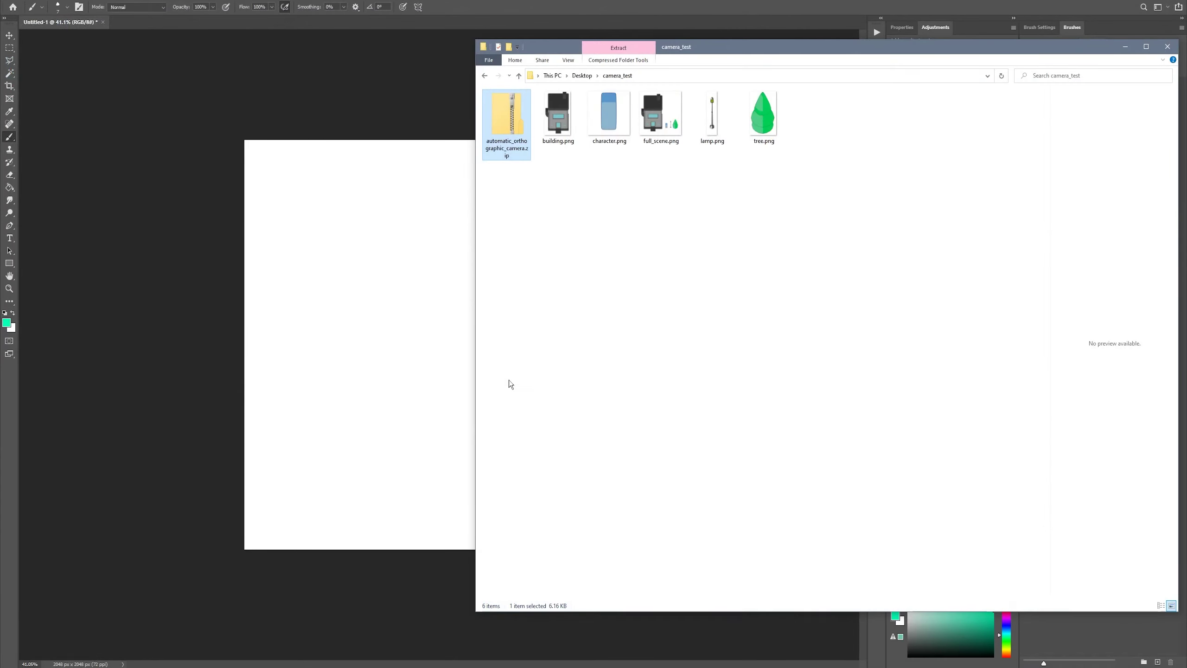
# Step: Switch to Photoshop and place full_scene.png from the camera_test folder in the blank document as its own layer
pyautogui.moveTo(661, 116); pyautogui.dragTo(414, 328)
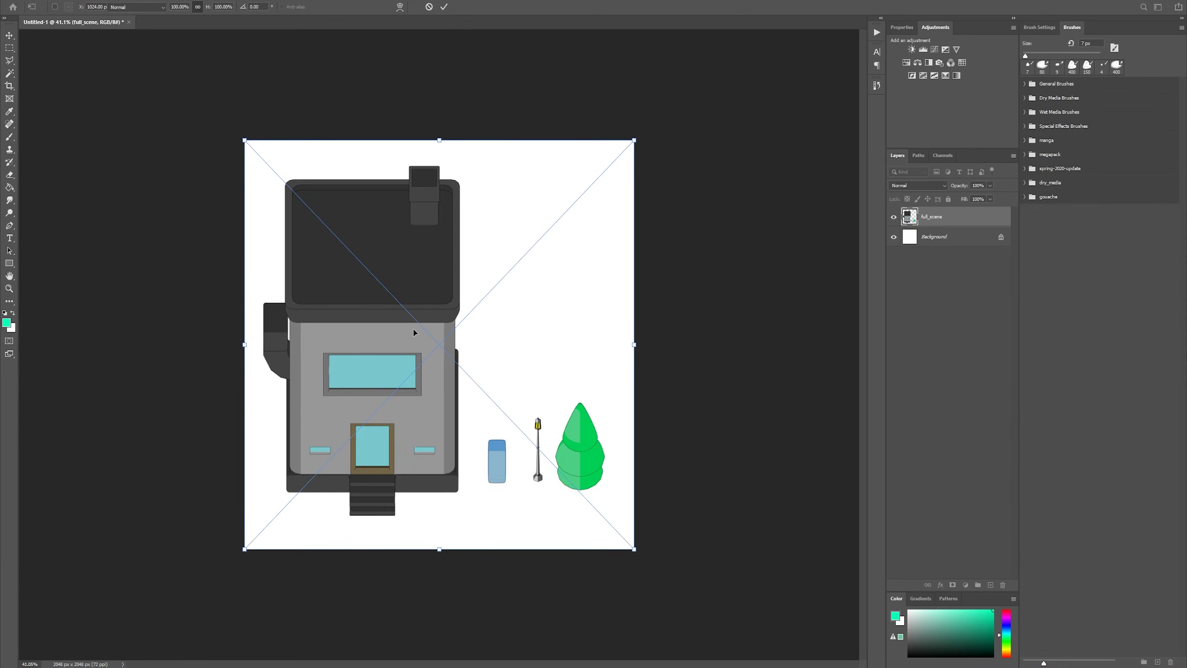
pyautogui.press('Return')
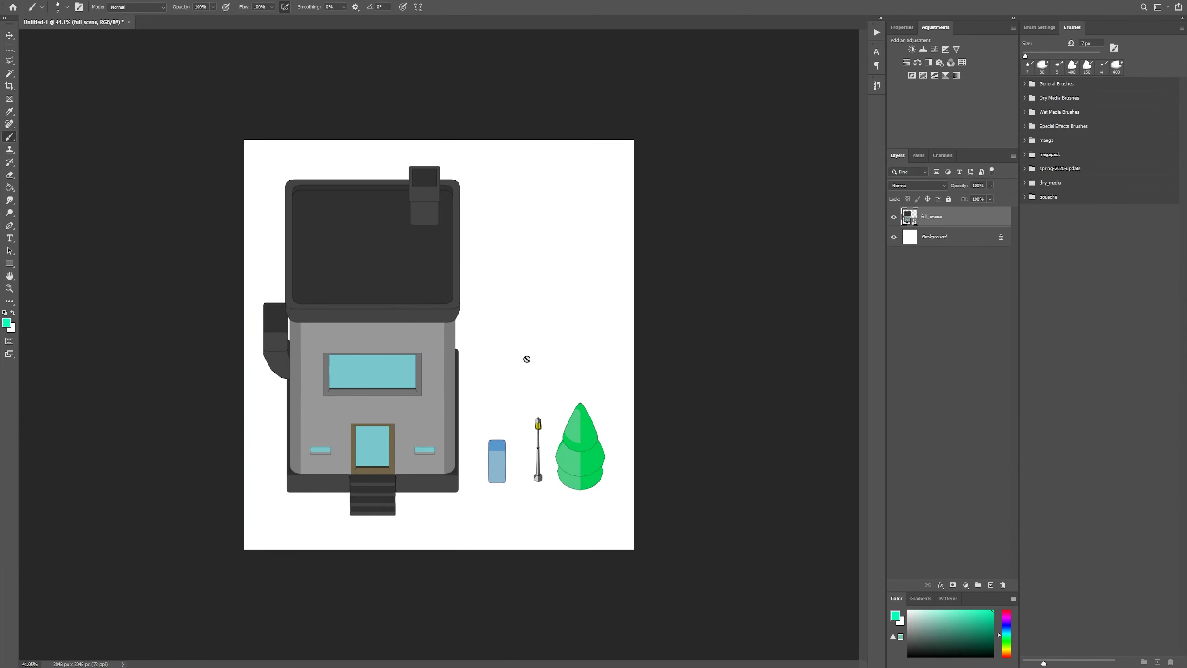
# Step: Add an empty layer above the full scene and try a brush stroke beside the character, undoing it
pyautogui.press('v')
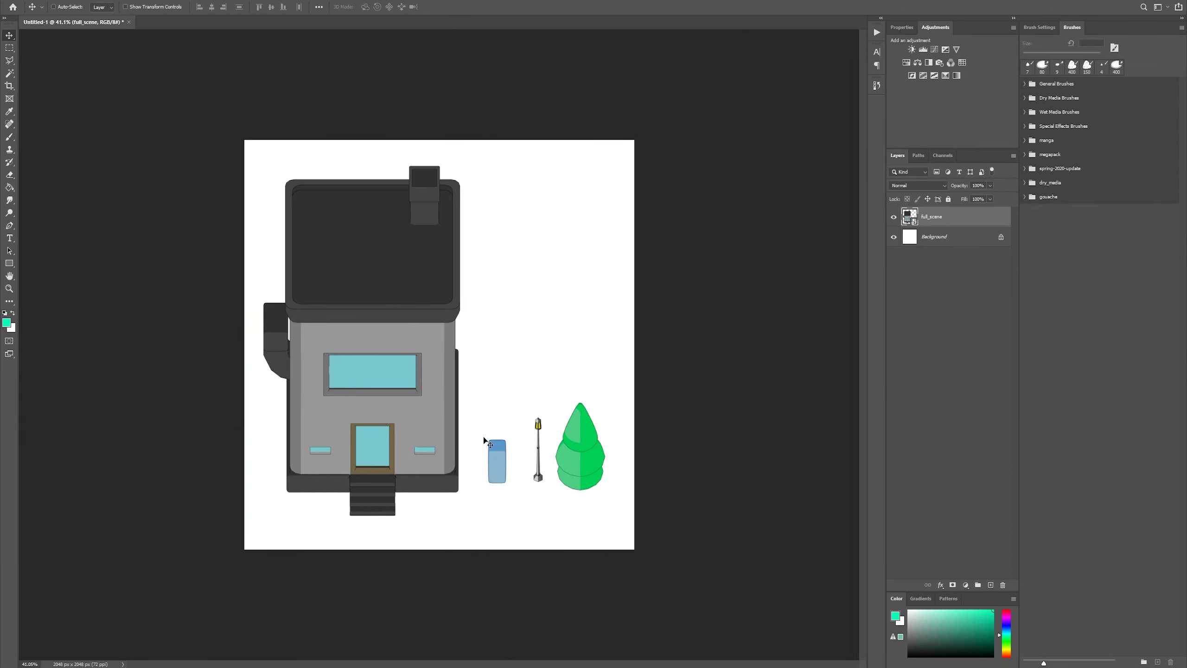
pyautogui.hotkey('ctrl', 'shift', 'n')
pyautogui.press('Return')
pyautogui.press('b')
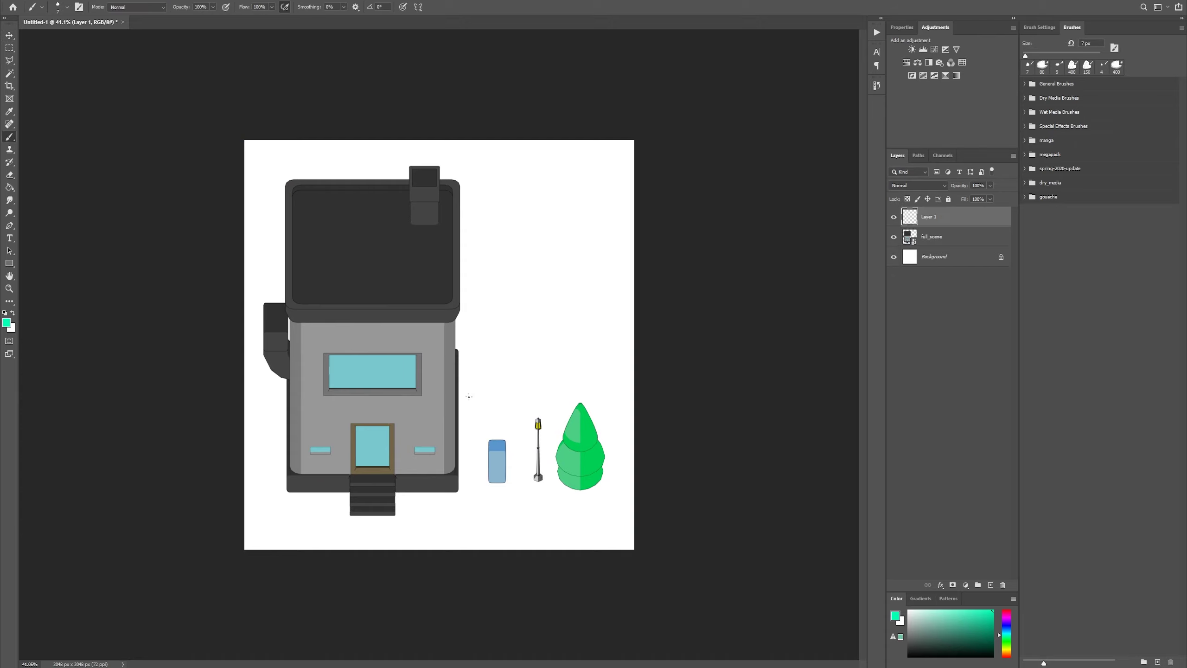
pyautogui.moveTo(515, 476); pyautogui.dragTo(473, 484)
pyautogui.hotkey('ctrl', 'z')
# Step: Try crop frames around the character, the lamp post and the tree in turn, cancelling each one
pyautogui.press('c')
pyautogui.moveTo(472, 424); pyautogui.dragTo(522, 499)
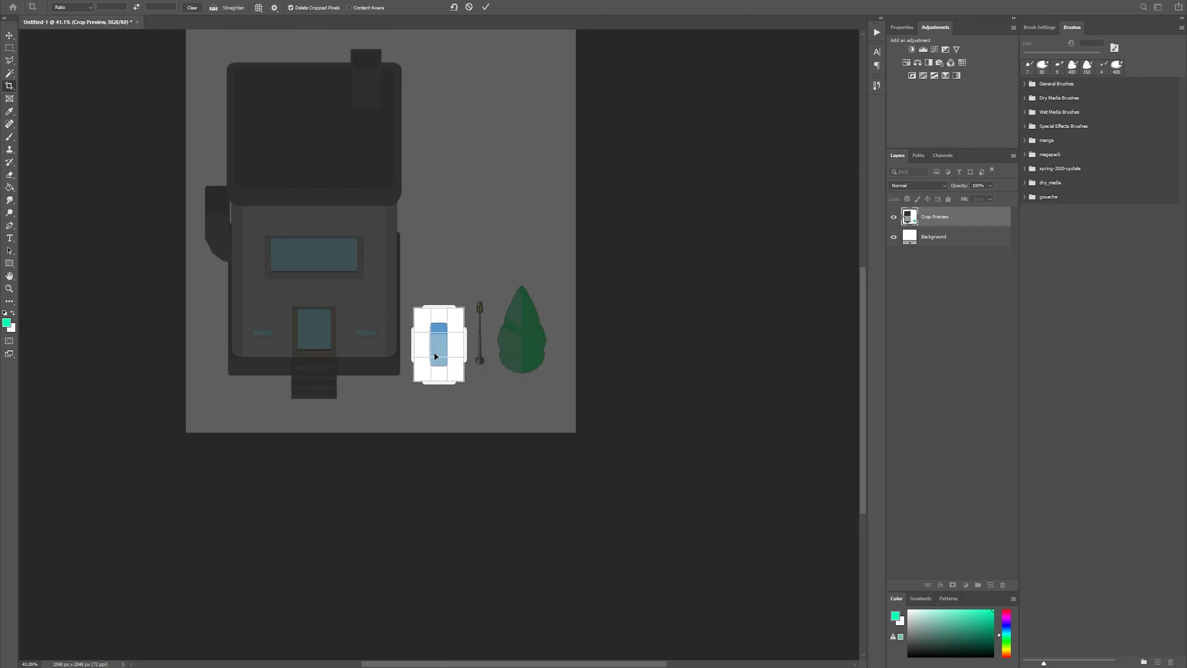
pyautogui.scroll(2, 434, 357)
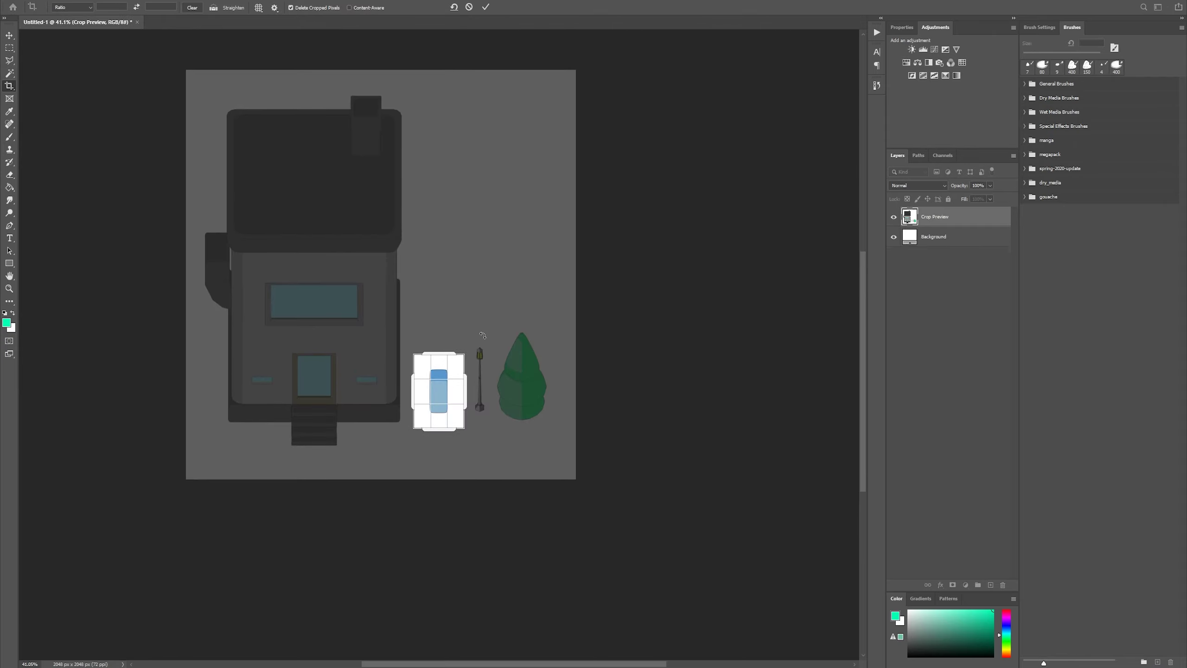
pyautogui.press('Escape')
pyautogui.moveTo(524, 395); pyautogui.dragTo(551, 492)
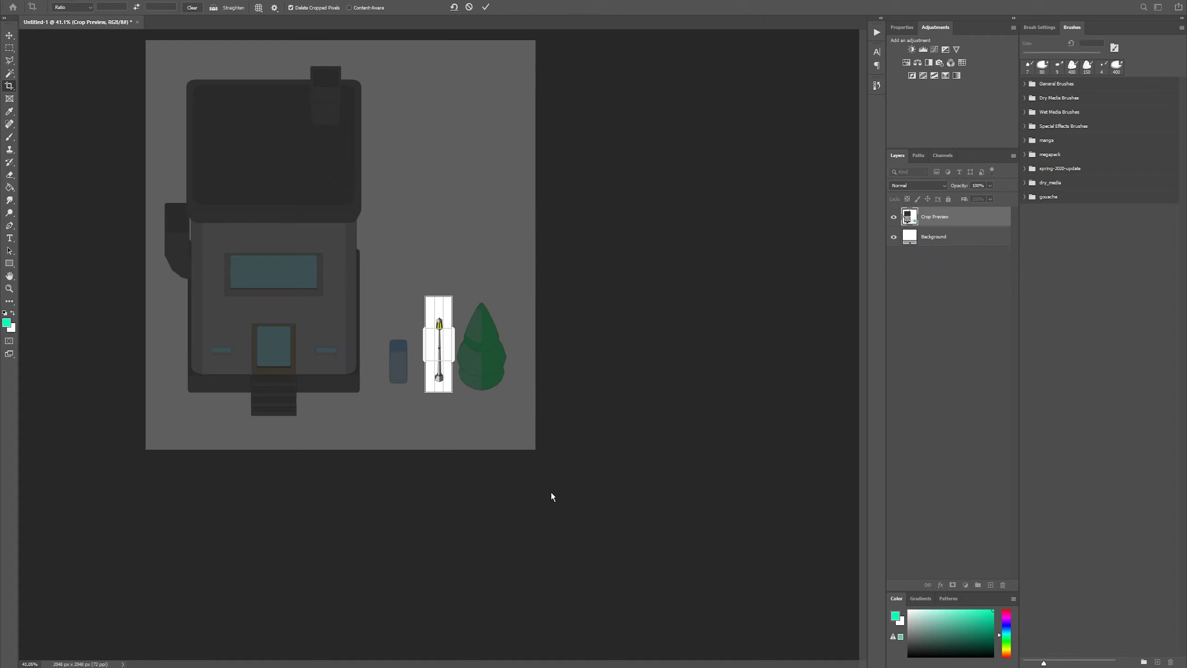
pyautogui.press('Escape')
pyautogui.moveTo(541, 381); pyautogui.dragTo(612, 467)
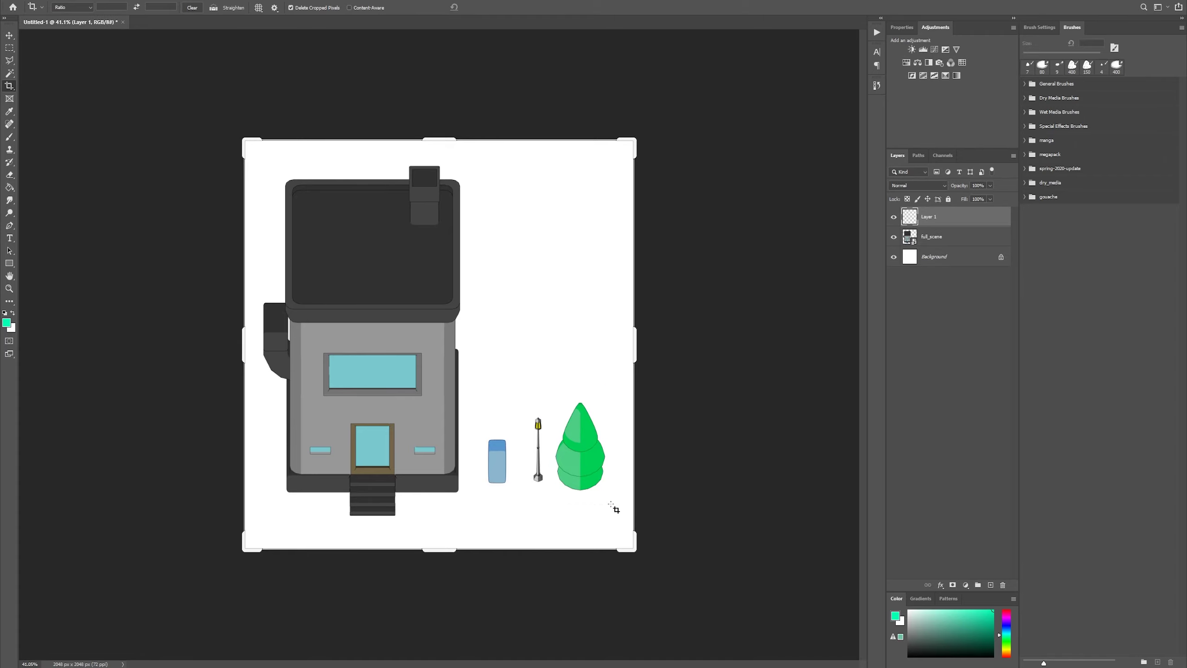
pyautogui.press('Escape')
pyautogui.press('Escape')
pyautogui.press('v')
# Step: Place character.png from the camera_test folder as its own layer and move it beside the scene's character
pyautogui.hotkey('alt', 'Tab')
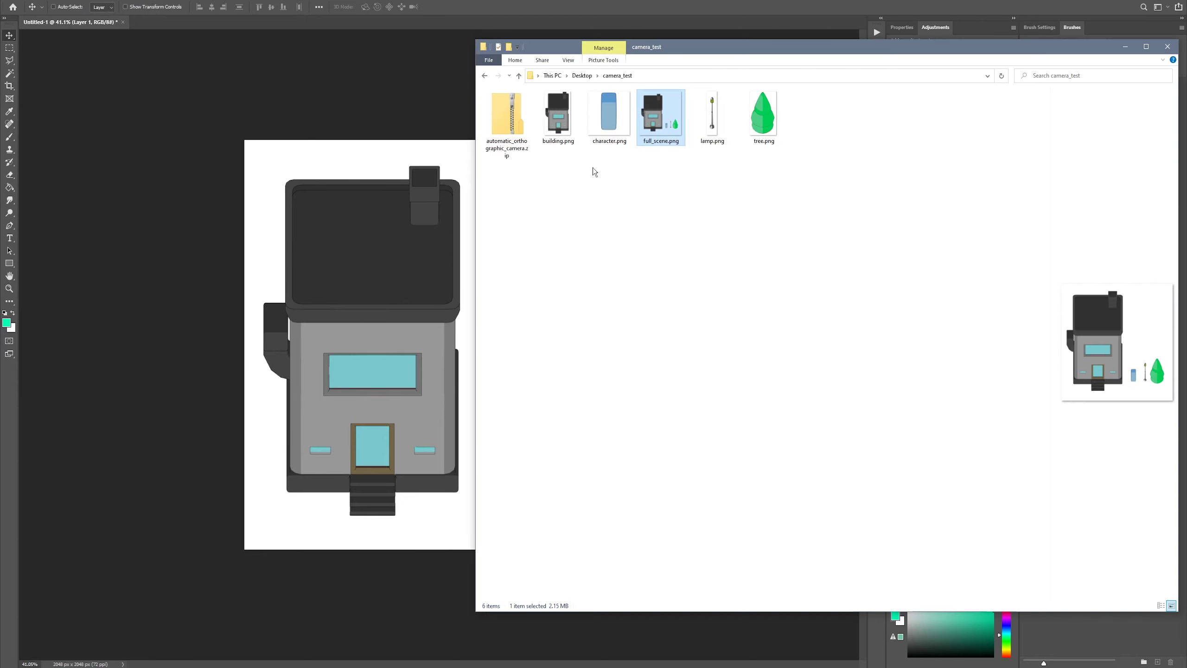
pyautogui.click(609, 115)
pyautogui.click(434, 231)
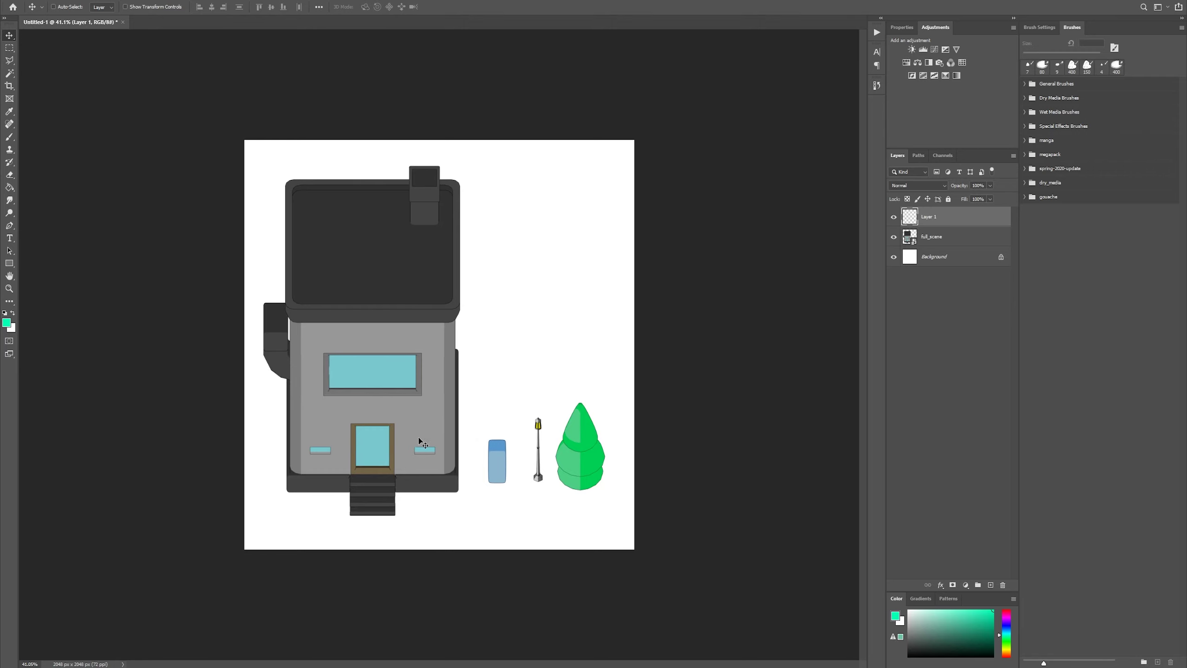
pyautogui.hotkey('alt', 'Tab')
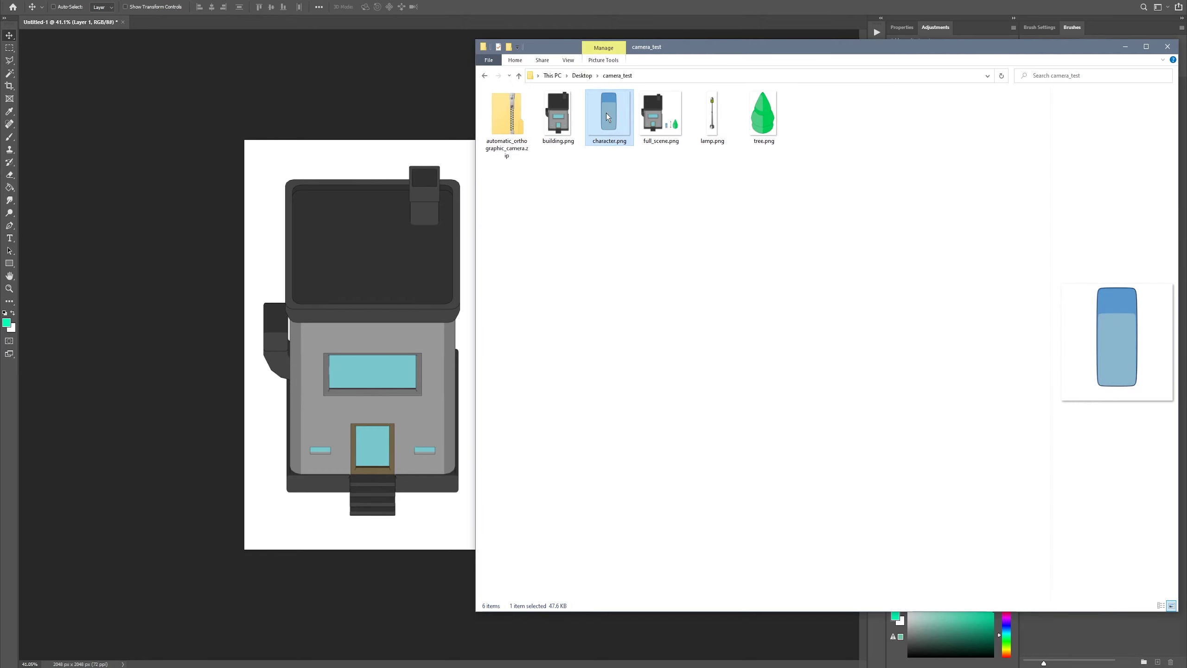
pyautogui.moveTo(608, 117); pyautogui.dragTo(486, 448)
pyautogui.keyDown('alt'); pyautogui.scroll(3, 486, 448); pyautogui.keyUp('alt')
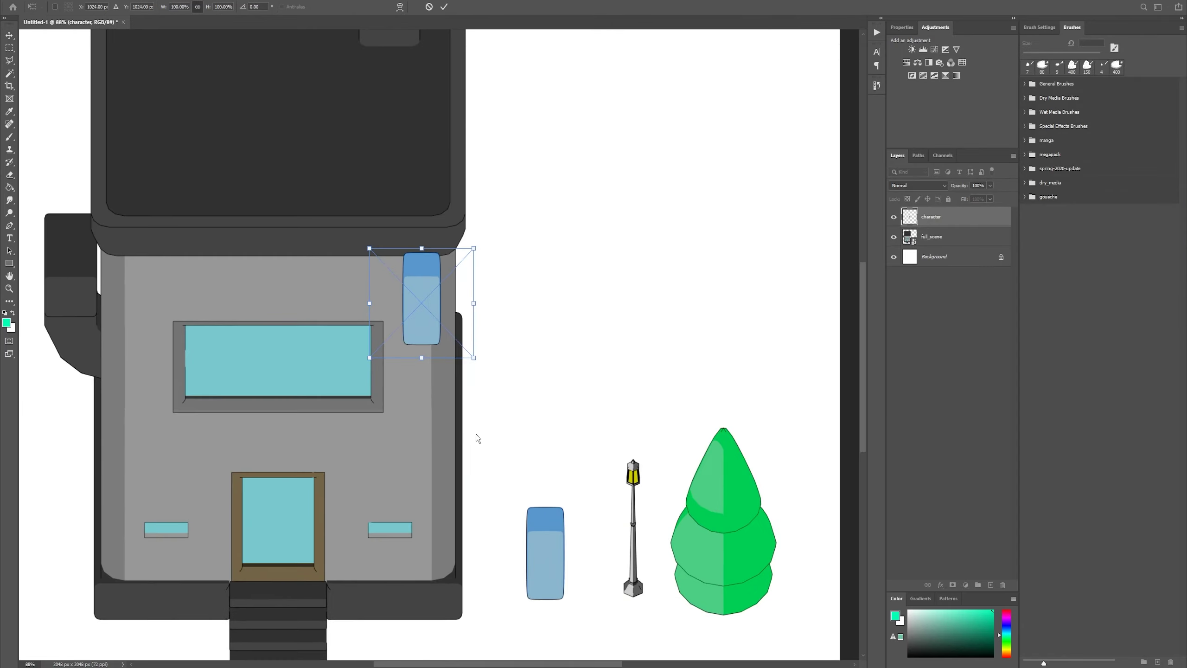
pyautogui.hotkey('alt', 'space')
pyautogui.click(476, 435)
pyautogui.press('Return')
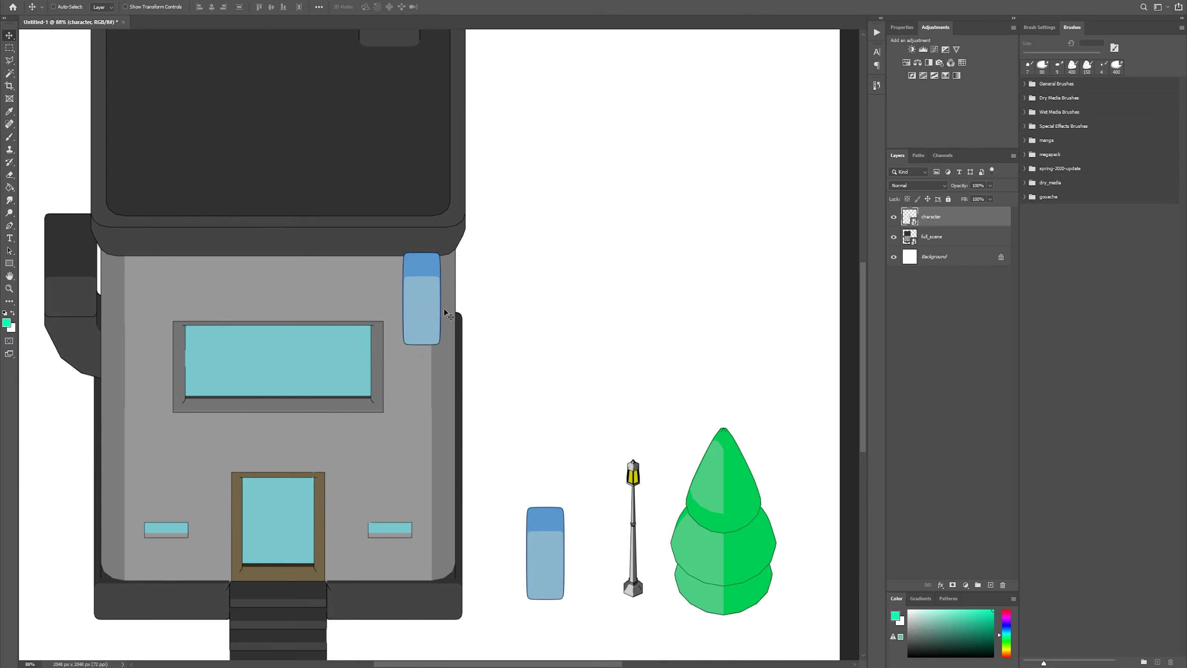
pyautogui.moveTo(484, 330); pyautogui.dragTo(400, 401)
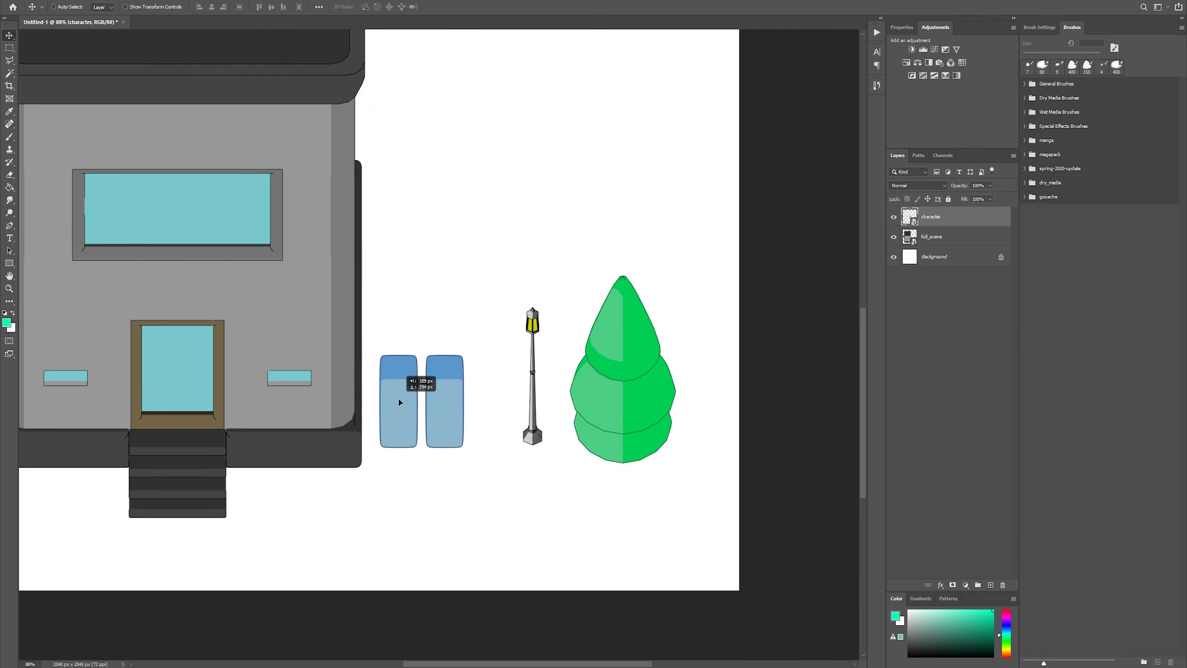
# Step: Place lamp.png from the camera_test folder as its own layer beside the scene's lamp post
pyautogui.hotkey('alt', 'Tab')
pyautogui.click(693, 101)
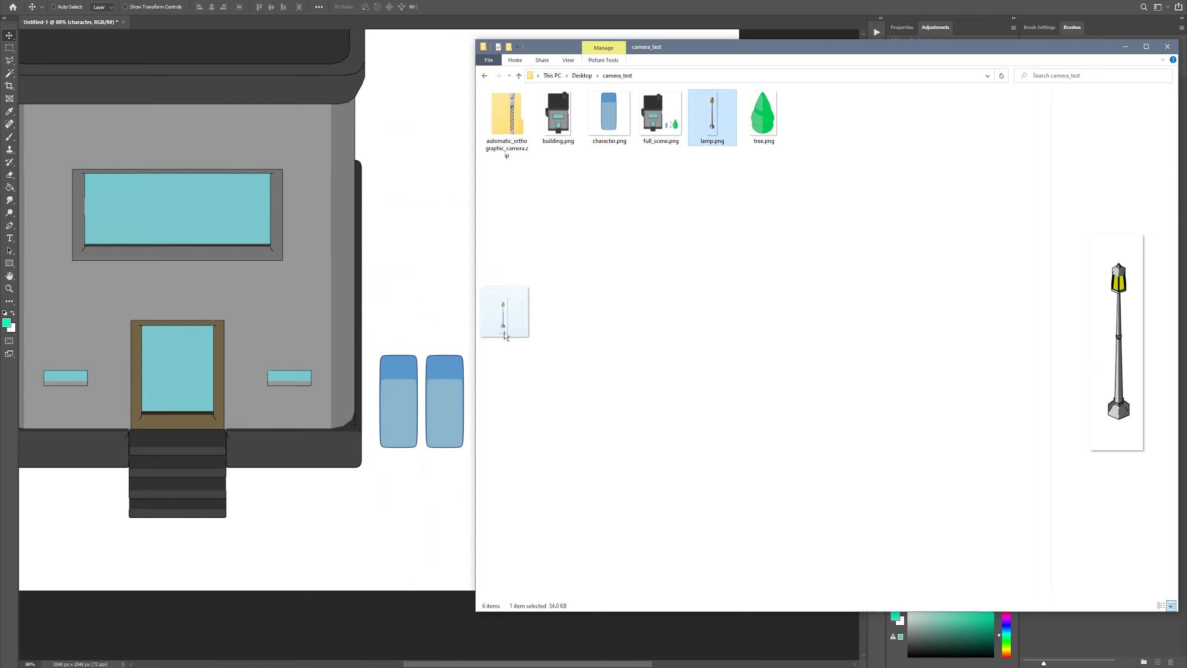
pyautogui.moveTo(505, 332); pyautogui.dragTo(519, 359)
pyautogui.press('Return')
# Step: Place tree.png from the camera_test folder as its own layer slightly offset from the scene's tree
pyautogui.hotkey('alt', 'Tab')
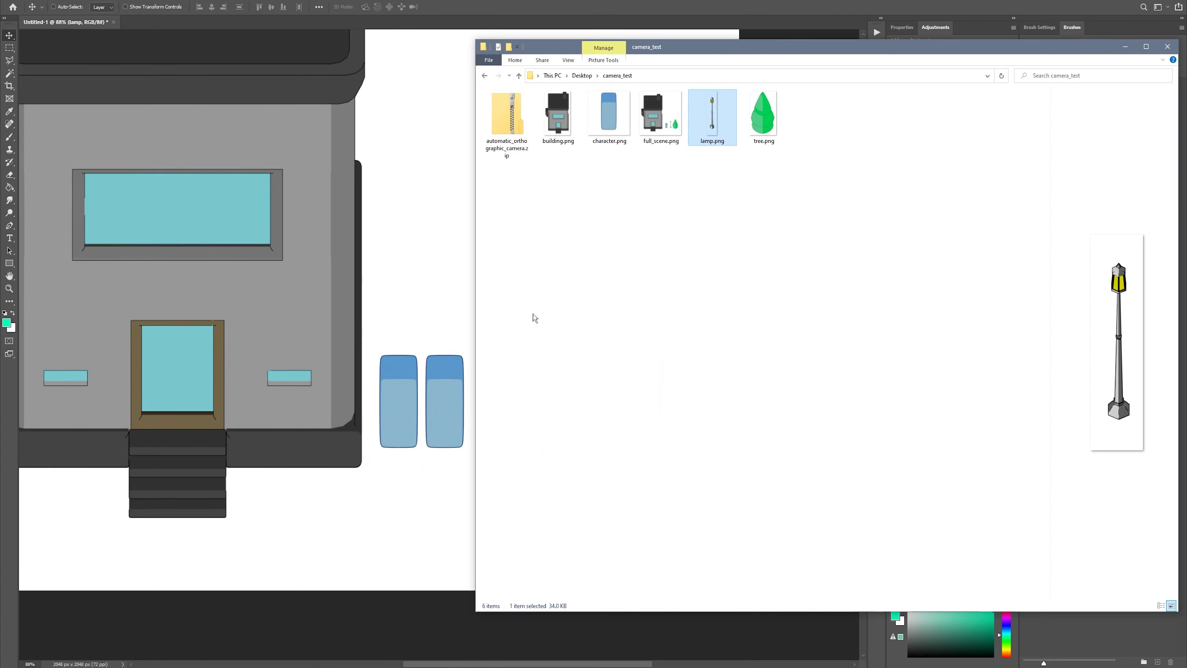
pyautogui.click(763, 105)
pyautogui.moveTo(762, 106); pyautogui.dragTo(672, 304)
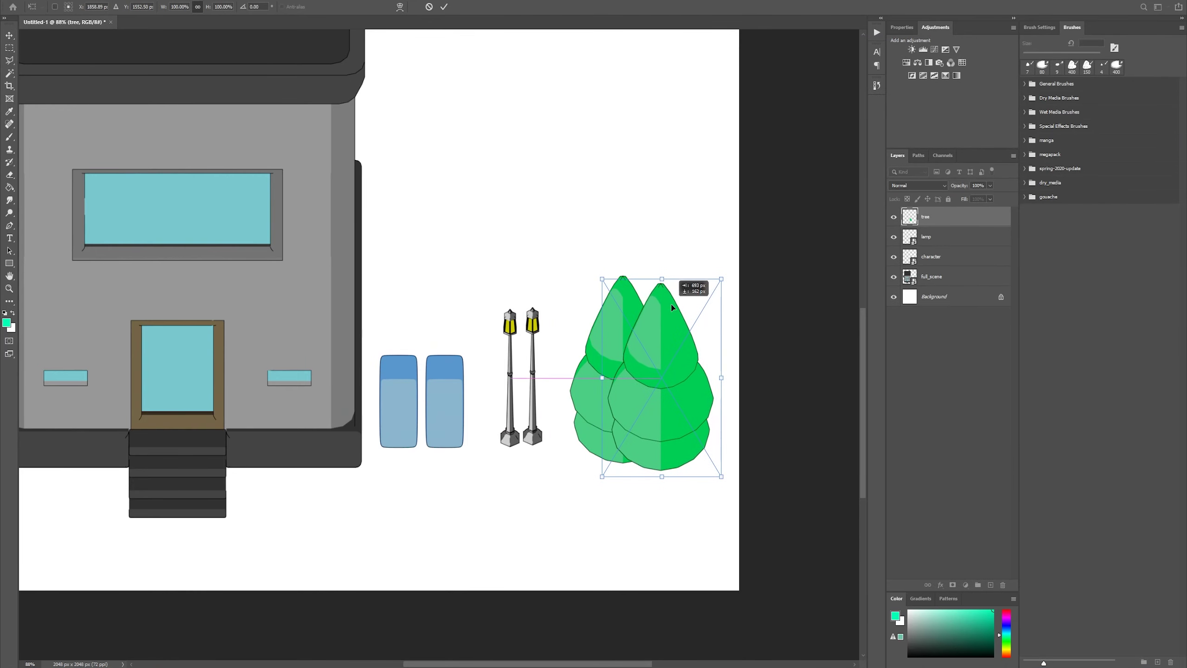
pyautogui.press('Return')
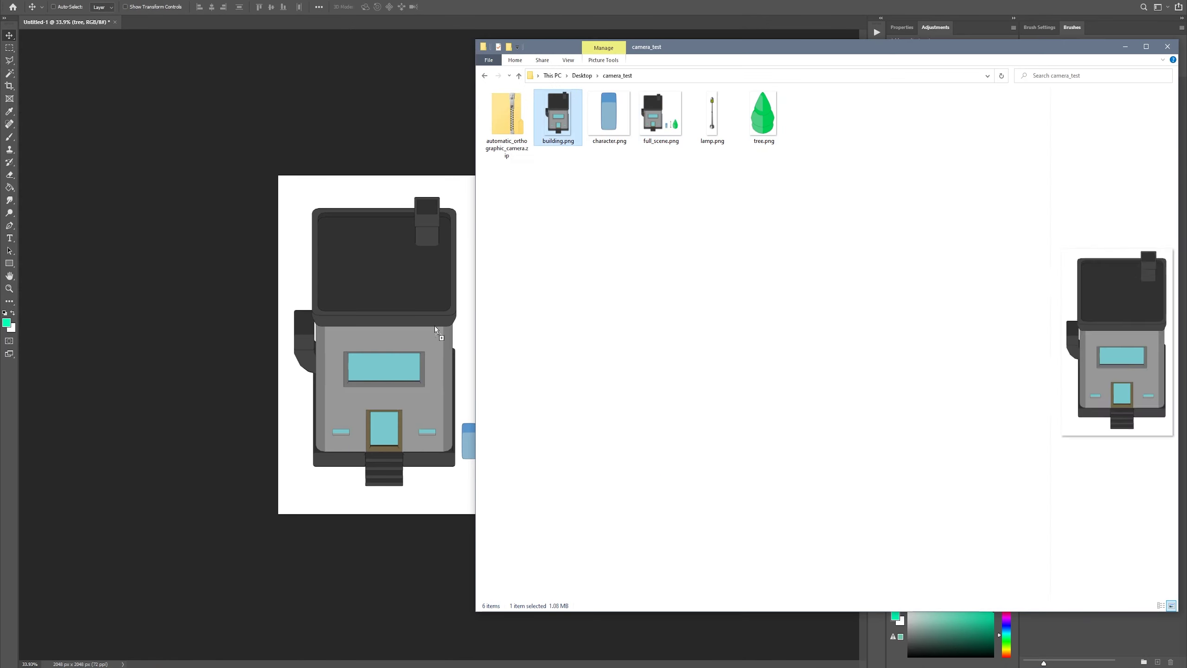
# Step: Place building.png as its own layer exactly over the scene's building and check the alignment using layer visibility
pyautogui.moveTo(434, 326); pyautogui.dragTo(373, 370)
pyautogui.hotkey('ctrl', 'z')
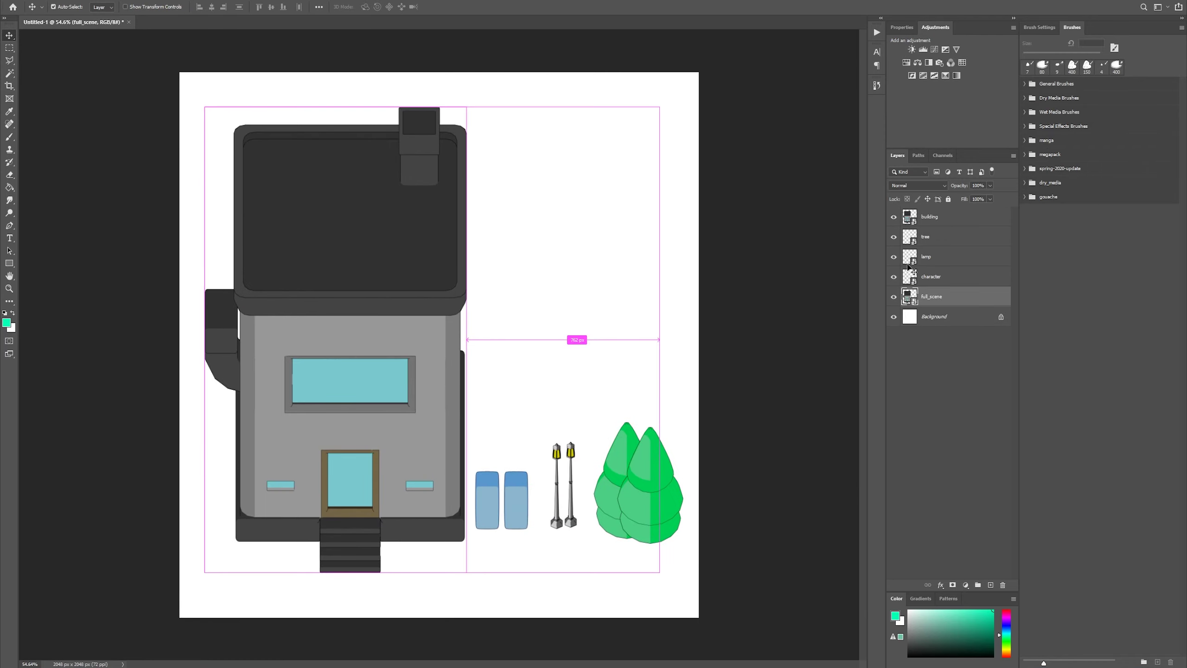
pyautogui.click(895, 216)
pyautogui.click(893, 278)
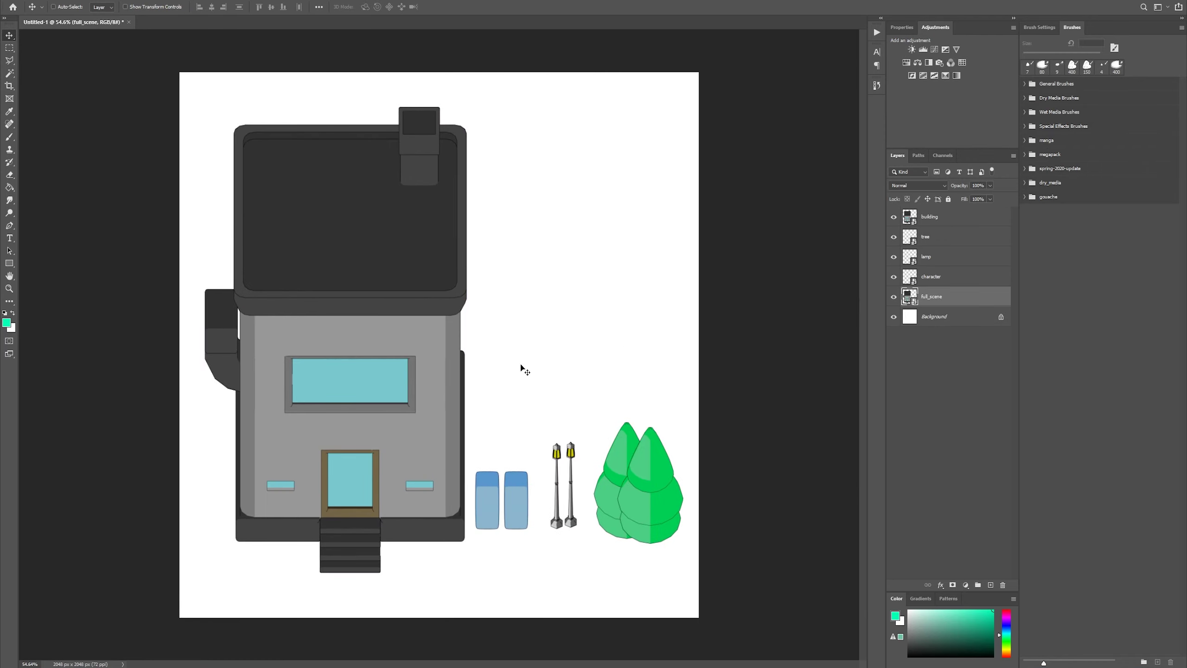
# Step: Move the placed character sprite directly above its scene counterpart and shift the tree sprite upward for a size comparison
pyautogui.keyDown('ctrl'); pyautogui.moveTo(499, 510); pyautogui.dragTo(522, 438); pyautogui.keyUp('ctrl')
pyautogui.keyDown('ctrl'); pyautogui.click(555, 484); pyautogui.keyUp('ctrl')
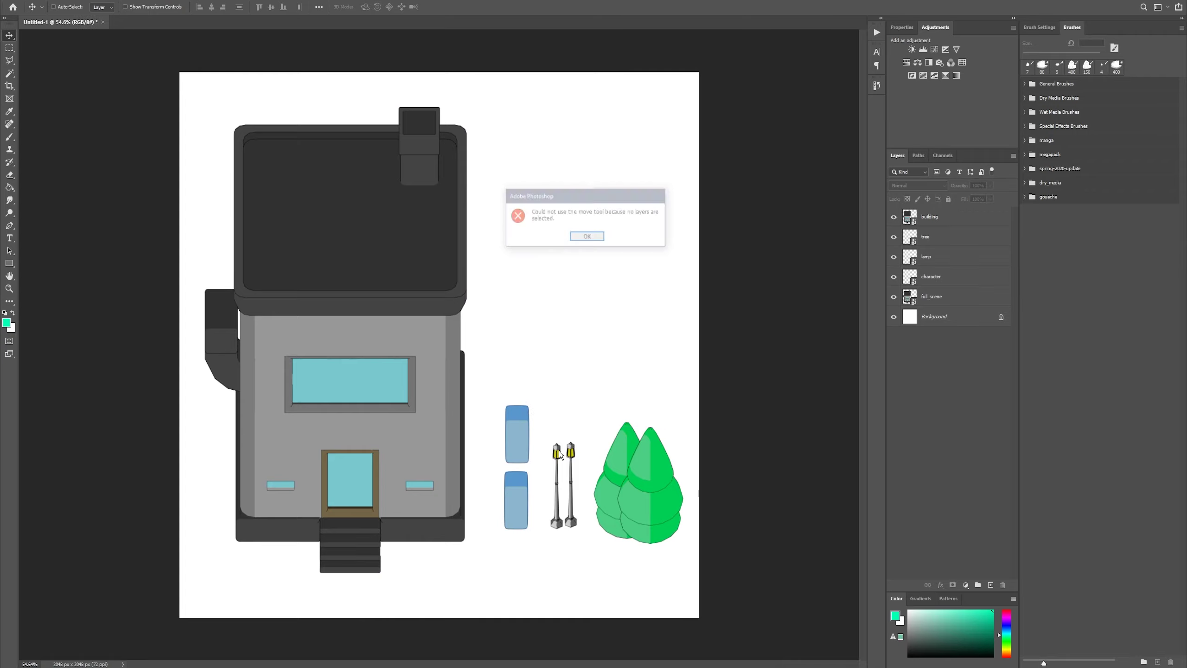
pyautogui.click(587, 237)
pyautogui.keyDown('ctrl'); pyautogui.moveTo(645, 509); pyautogui.dragTo(613, 398); pyautogui.keyUp('ctrl')
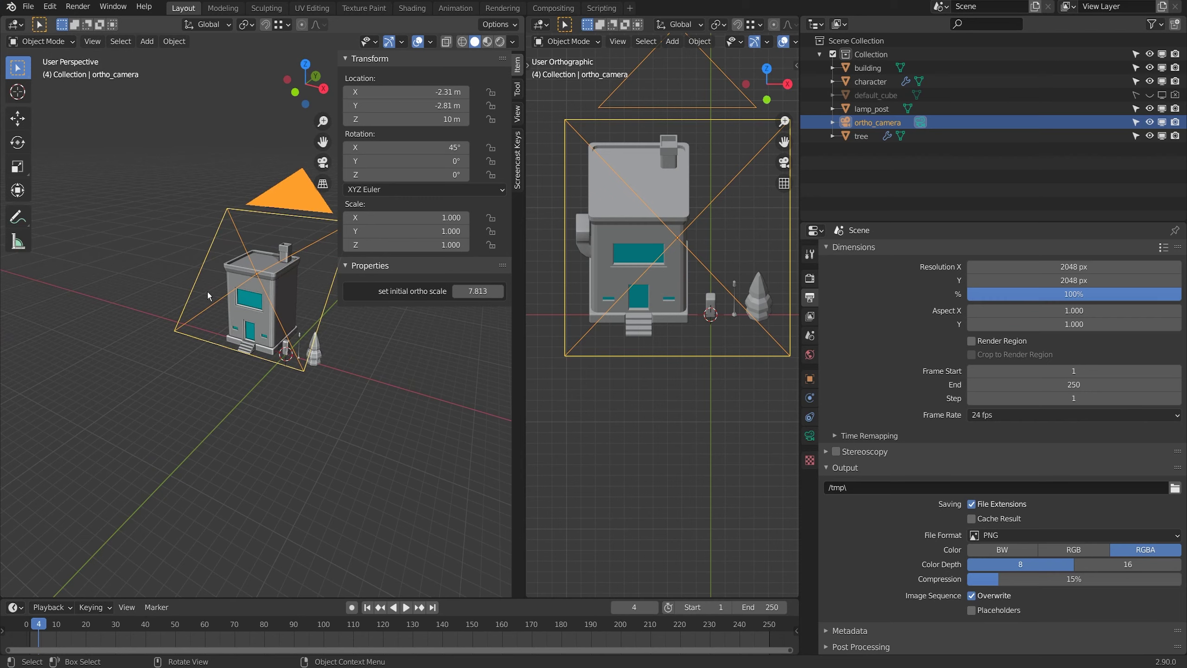
# Step: In Blender, set the Z rotation of ortho_camera to 45° and look through the camera
pyautogui.moveTo(208, 295); pyautogui.dragTo(247, 318, button='middle')
pyautogui.click(370, 173)
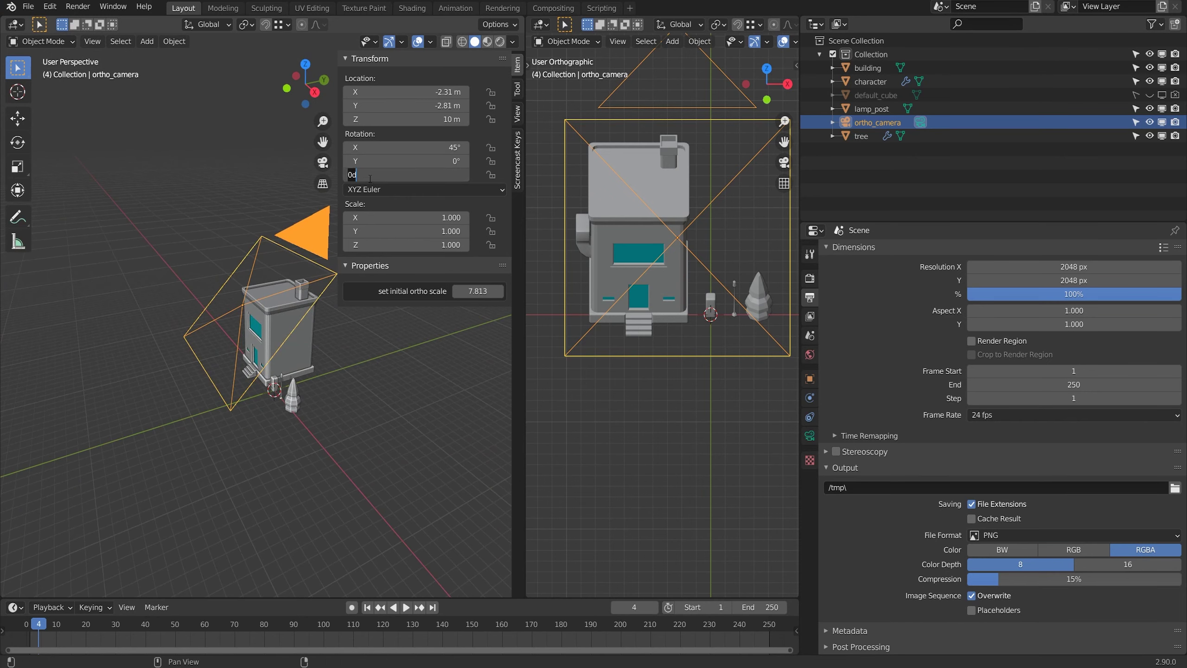
pyautogui.write('45')
pyautogui.press('Return')
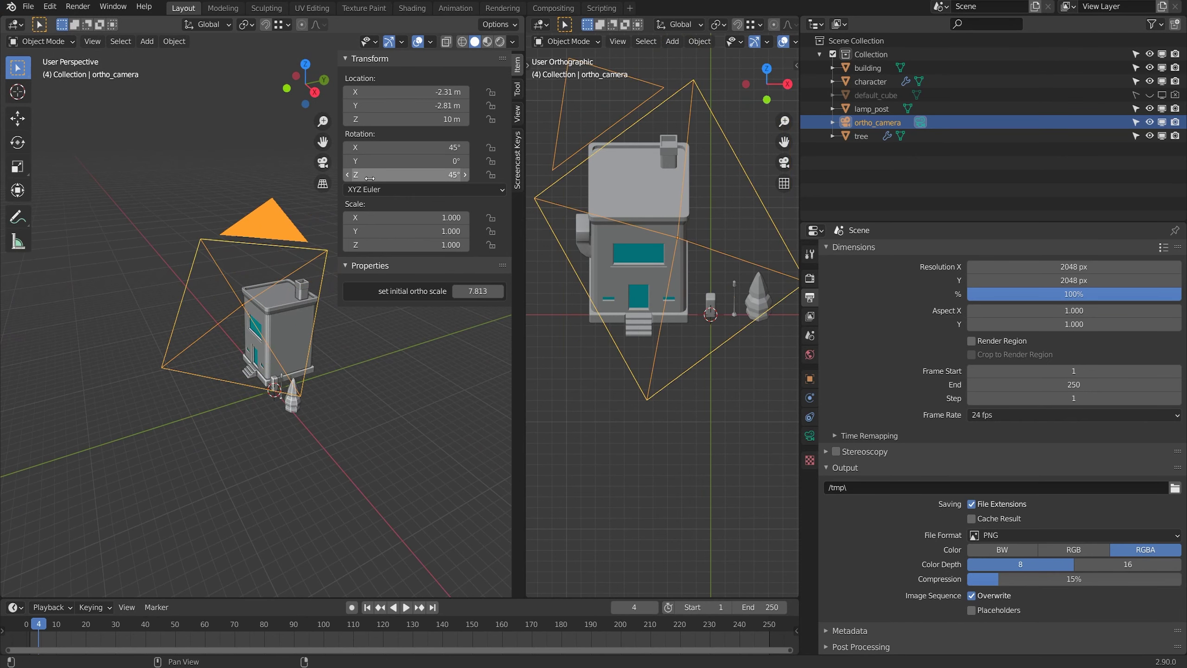
pyautogui.click(205, 274)
pyautogui.press('KP_0')
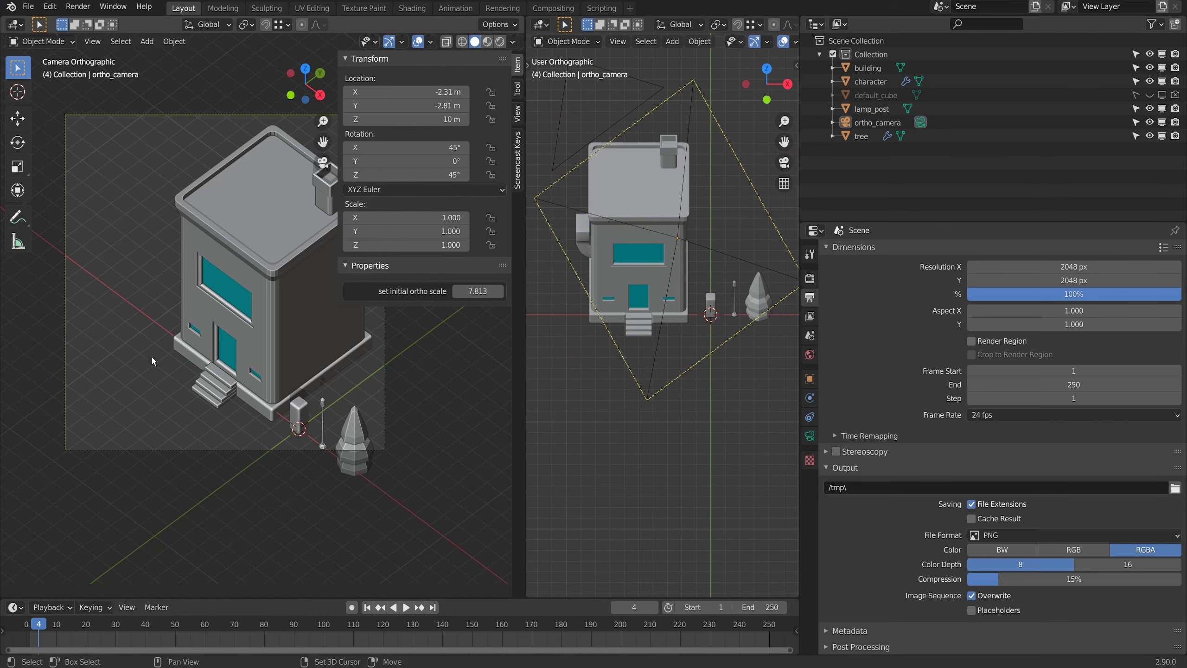
# Step: Set the render resolution to 1630 by 1909 px and move the camera until its frame surrounds the building
pyautogui.scroll(-3, 152, 356)
pyautogui.click(225, 366)
pyautogui.scroll(-2, 239, 393)
pyautogui.click(237, 415)
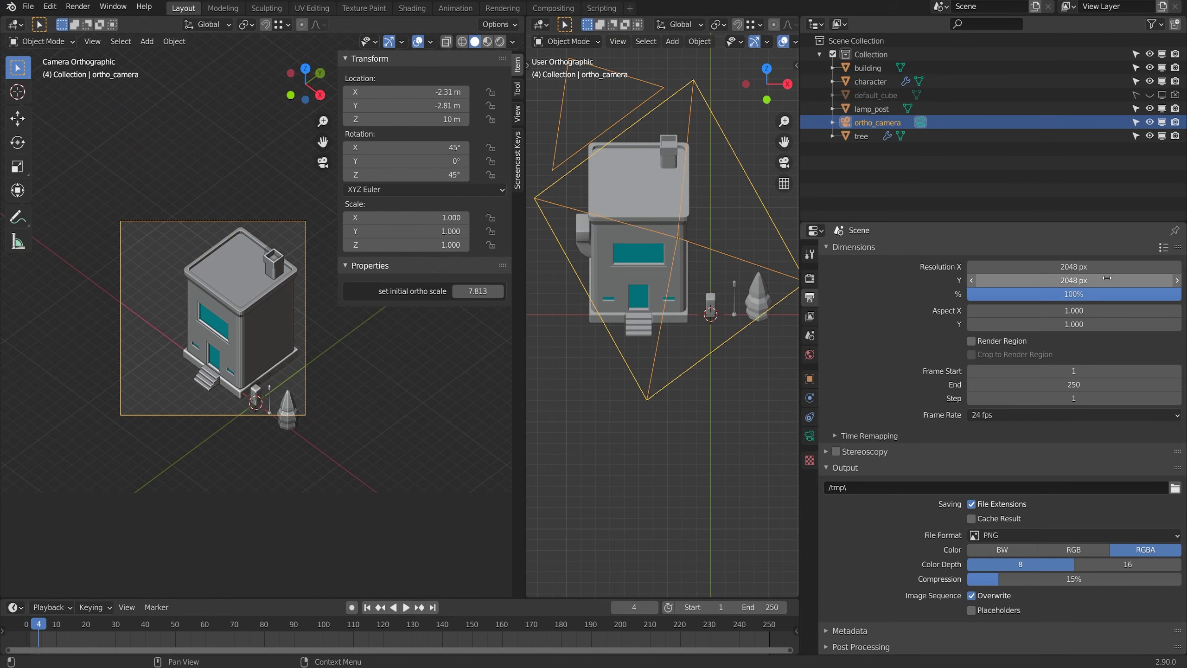
pyautogui.moveTo(1108, 279); pyautogui.dragTo(981, 267)
pyautogui.press('g')
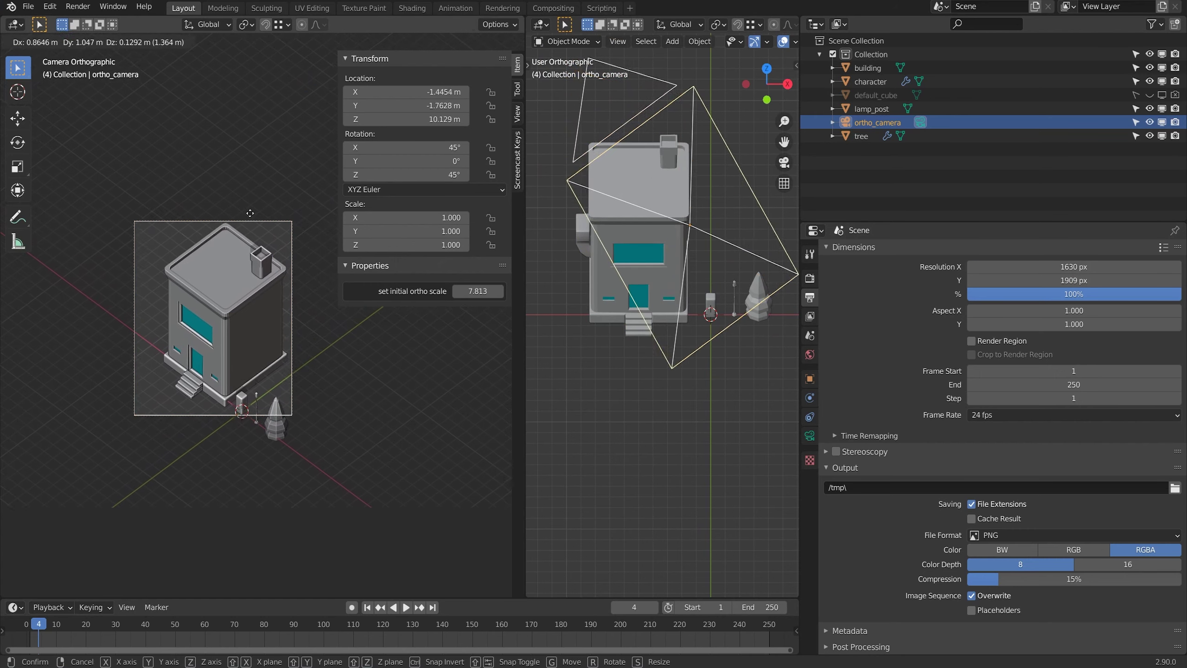
pyautogui.click(222, 443)
# Step: Move the character, lamp post and tree together about 6.04 m along X, out of the camera frame
pyautogui.click(229, 403)
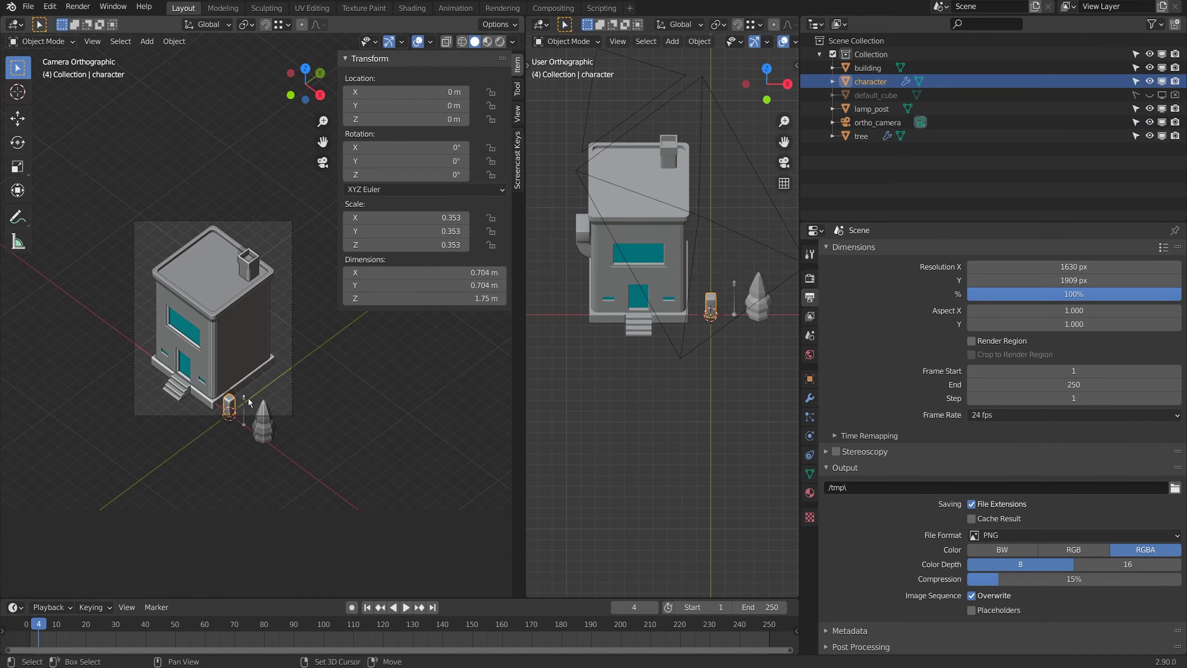
pyautogui.keyDown('shift'); pyautogui.click(244, 411); pyautogui.keyUp('shift')
pyautogui.keyDown('shift'); pyautogui.click(263, 426); pyautogui.keyUp('shift')
pyautogui.press('g')
pyautogui.press('x')
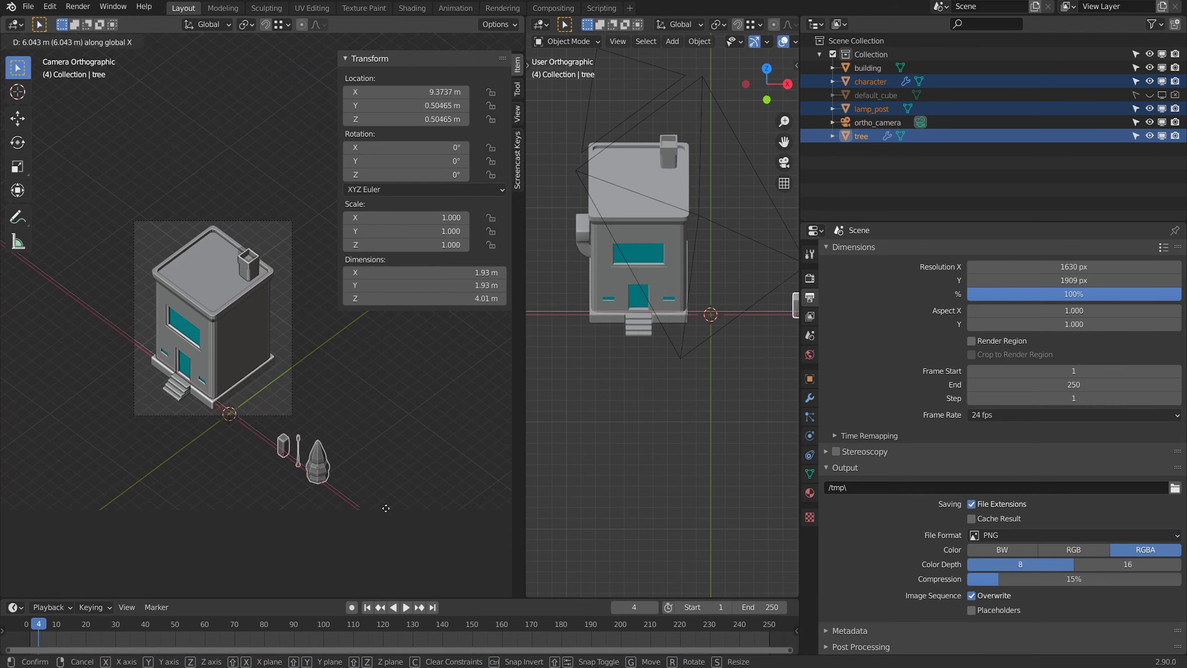
pyautogui.click(321, 461)
# Step: Fine-tune the camera position around the building, render it and open the image commands of the render result
pyautogui.click(266, 222)
pyautogui.press('g')
pyautogui.click(265, 218)
pyautogui.press('F12')
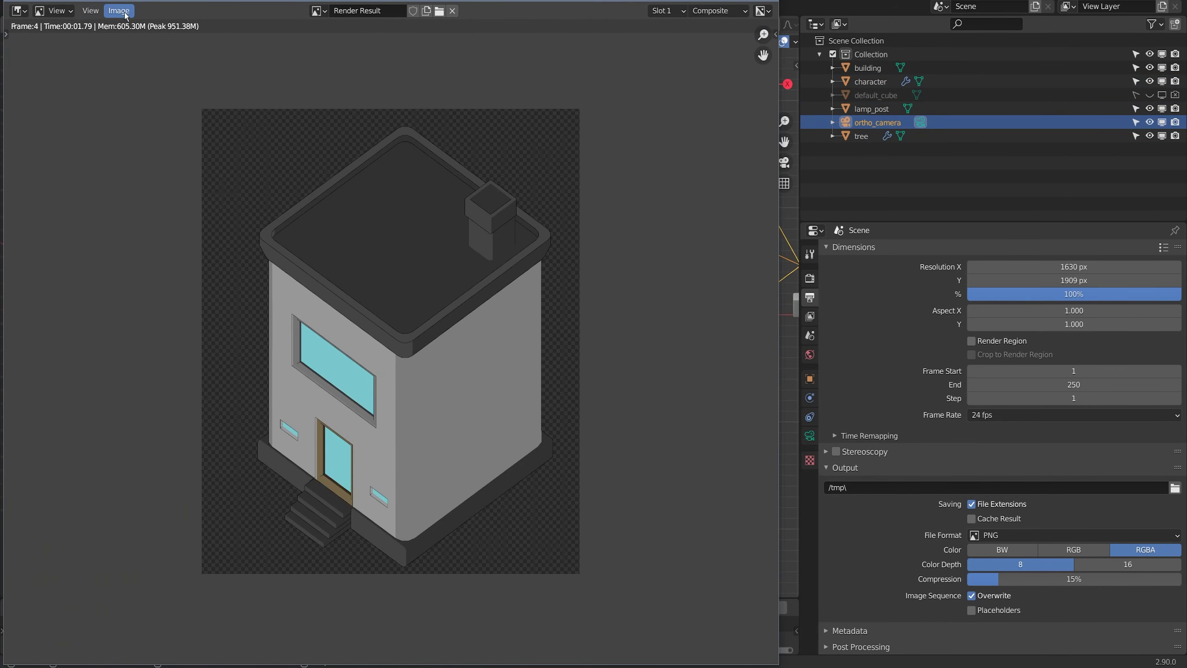
pyautogui.click(124, 12)
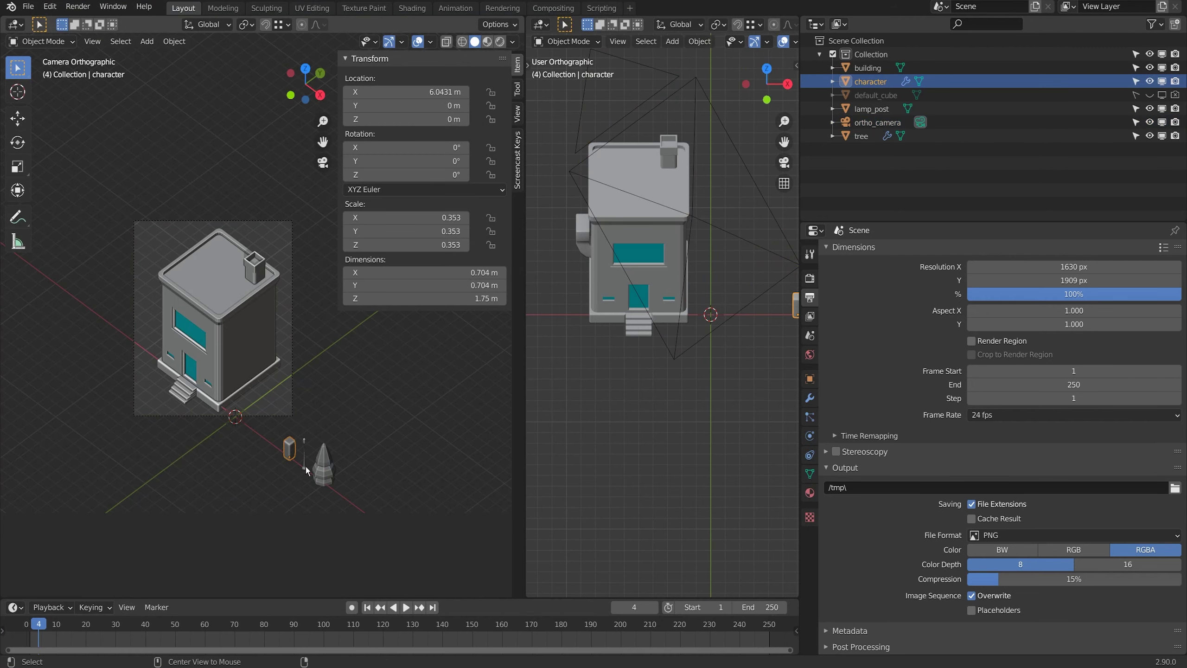
# Step: Clear the character's location to the world origin and move the building along negative X, out of the camera frame
pyautogui.hotkey('alt', 'g')
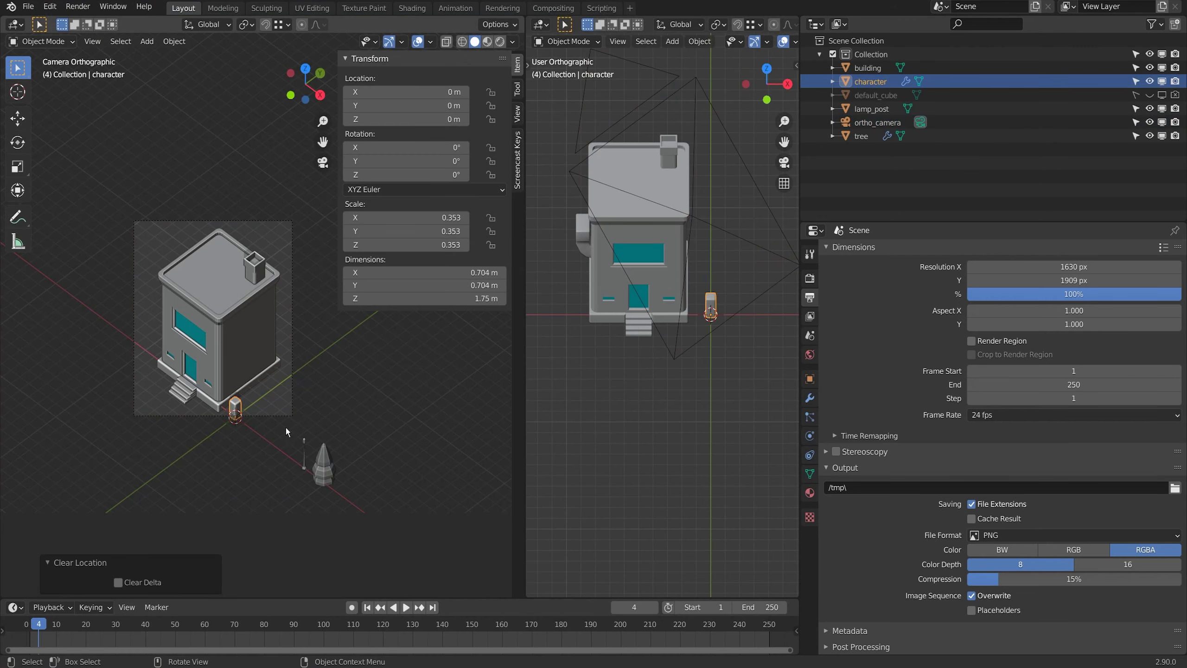
pyautogui.click(249, 326)
pyautogui.press('g')
pyautogui.press('x')
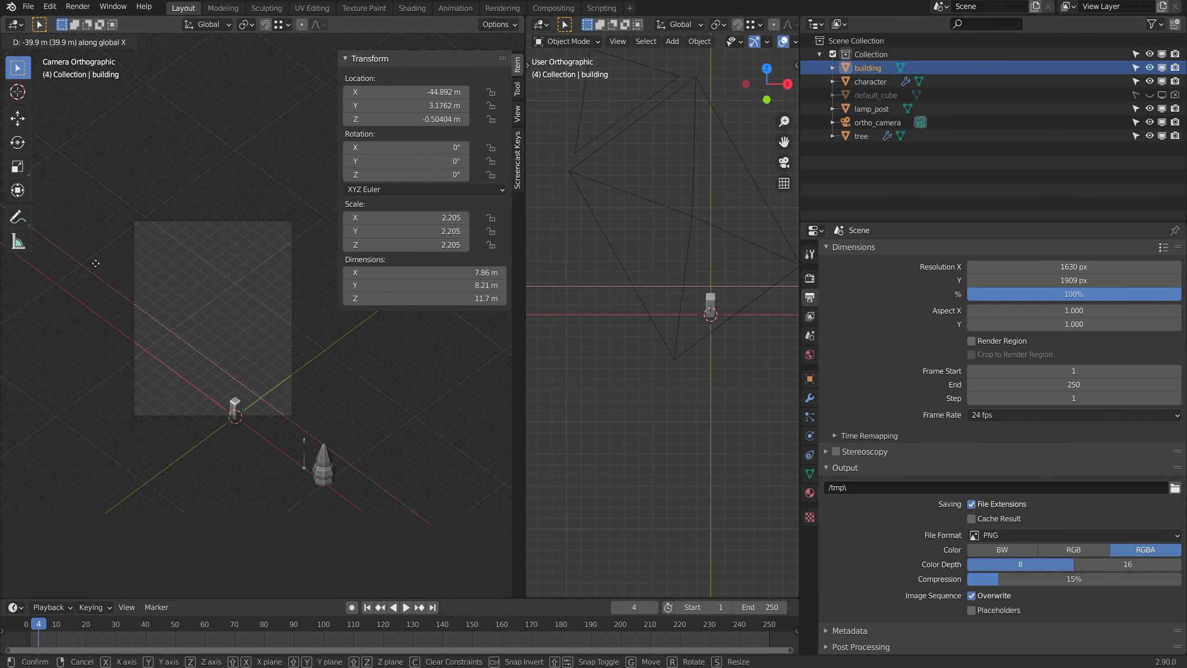
pyautogui.click(172, 318)
pyautogui.press('g')
pyautogui.press('x')
pyautogui.click(94, 277)
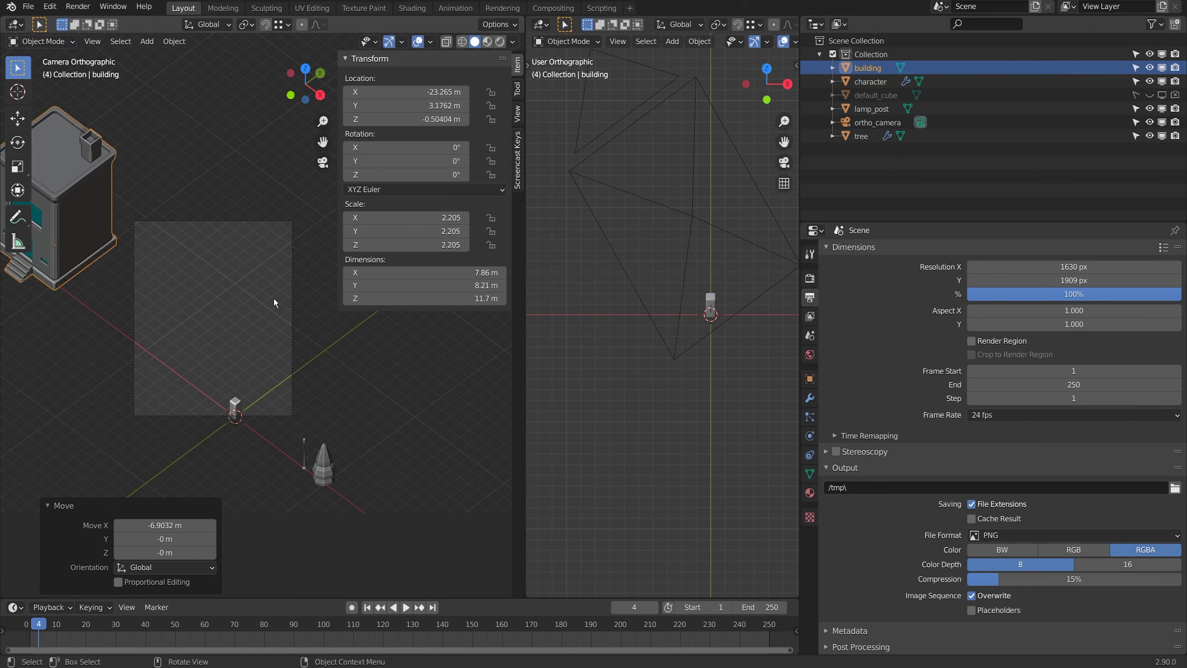
# Step: Set both the X and Y render resolution to 256 px
pyautogui.moveTo(1019, 280); pyautogui.dragTo(1018, 268)
pyautogui.write('256')
pyautogui.press('Return')
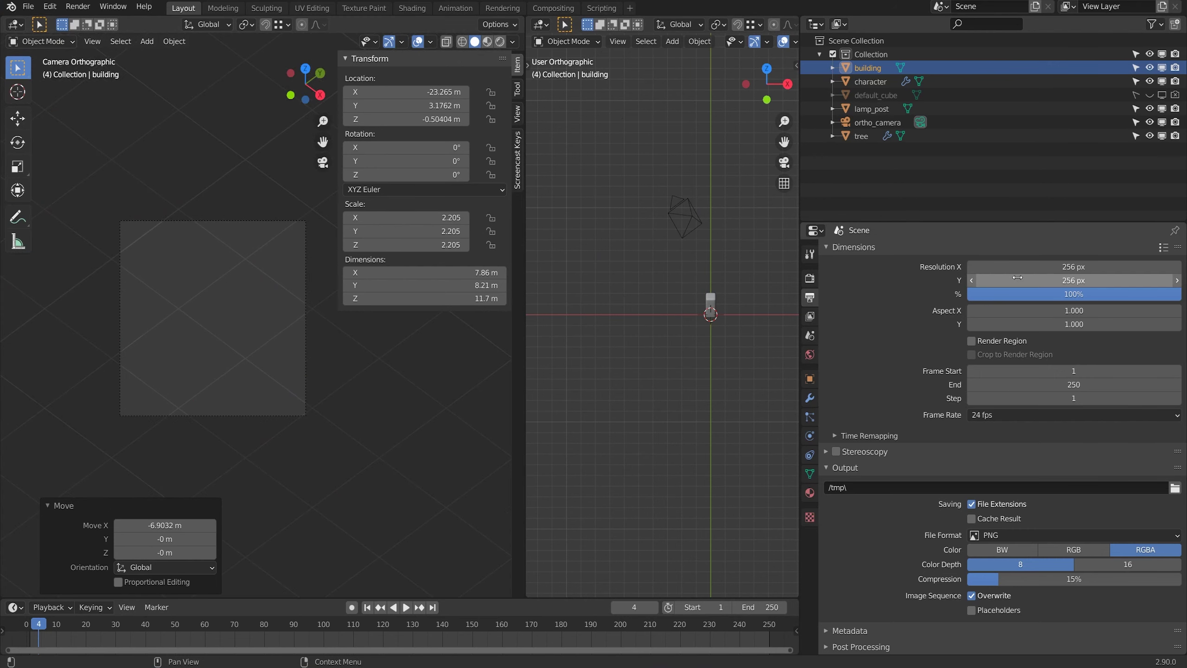
# Step: Move ortho_camera to centre its frame on the character, render it and open the image commands of the render result
pyautogui.click(236, 306)
pyautogui.press('g')
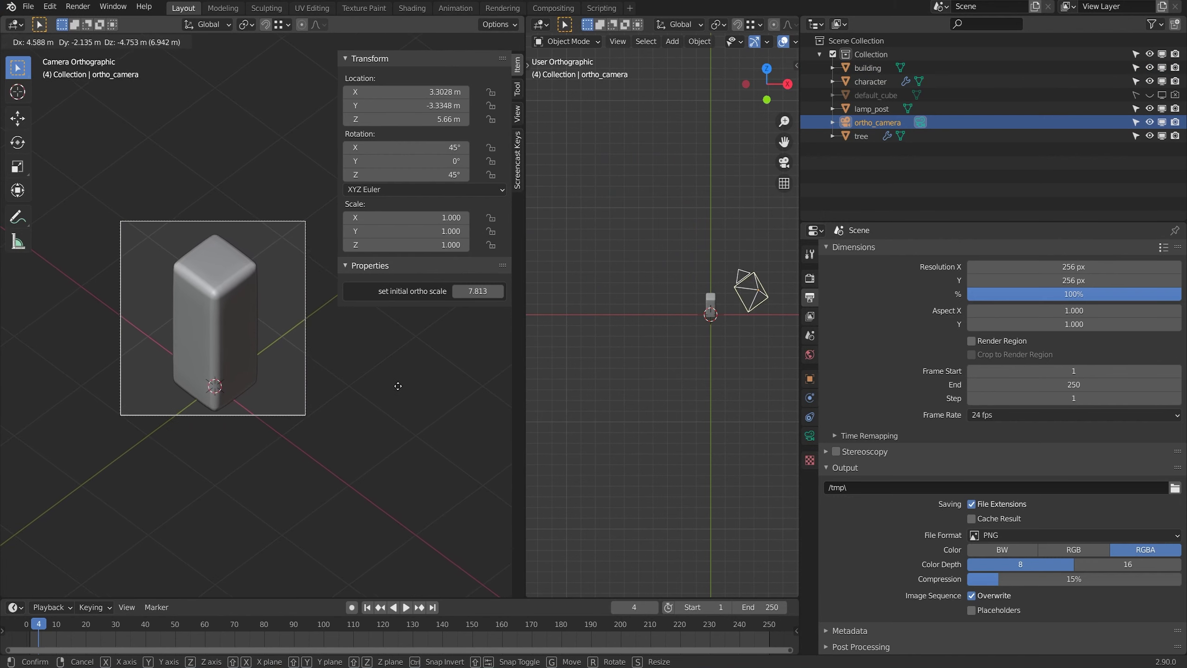
pyautogui.press('Return')
pyautogui.press('F12')
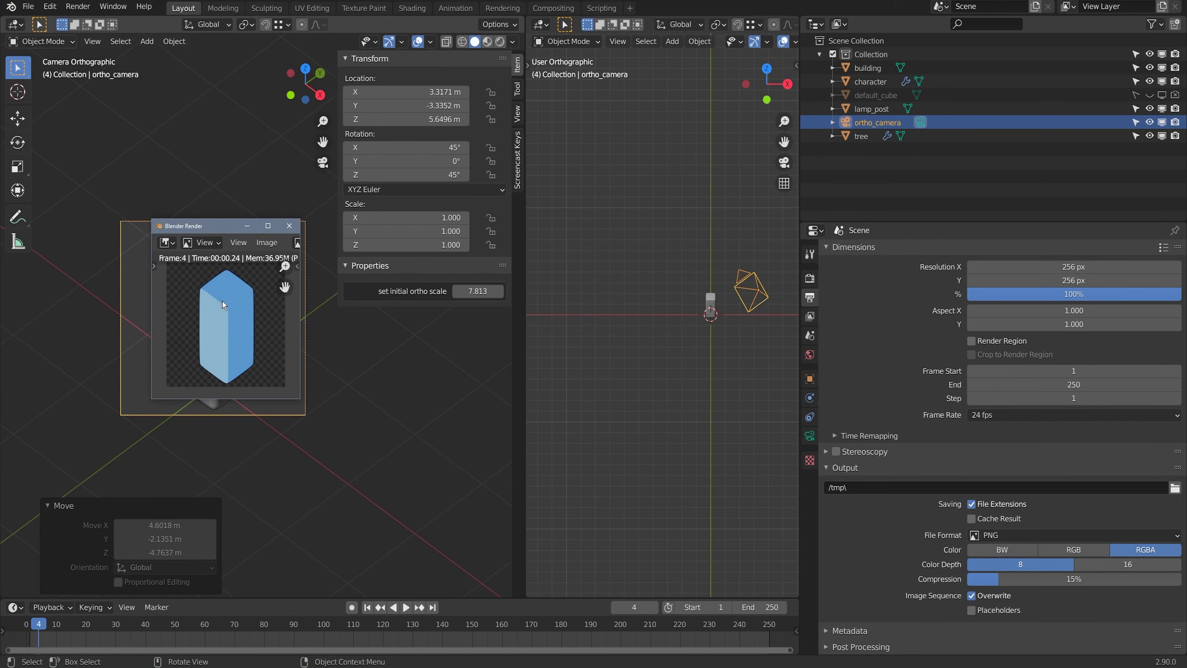
pyautogui.click(266, 242)
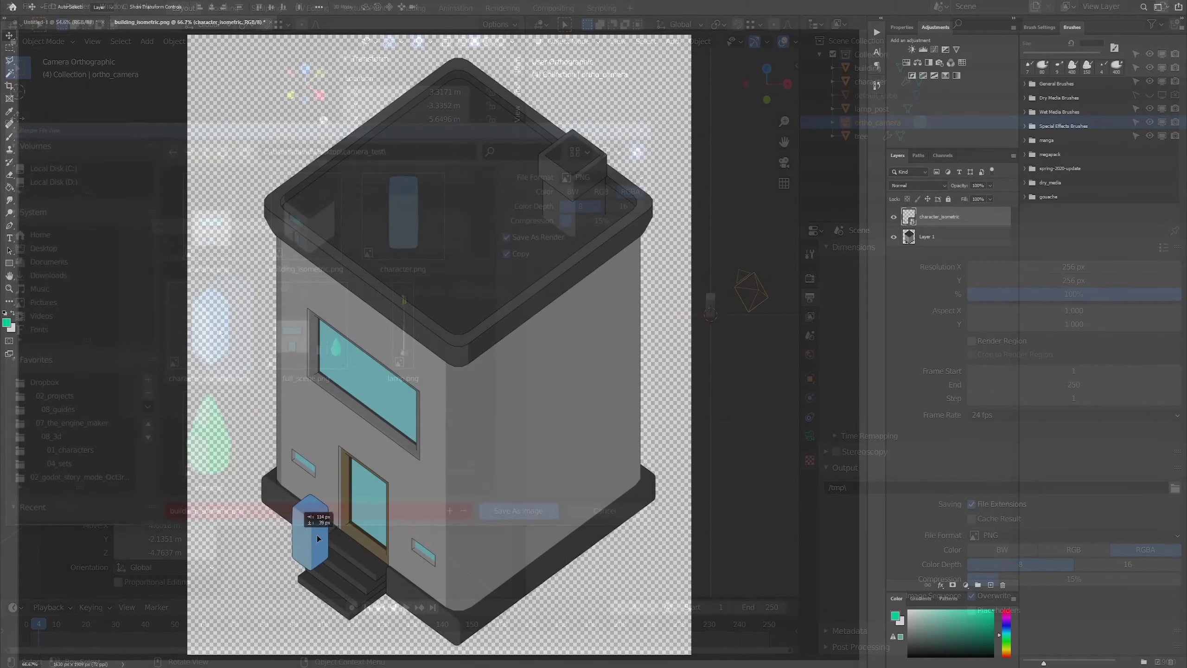
# Step: In Photoshop's building_isometric.png, move the character_isometric layer around the building, ending in front of its windowless side wall
pyautogui.moveTo(318, 535); pyautogui.dragTo(229, 458)
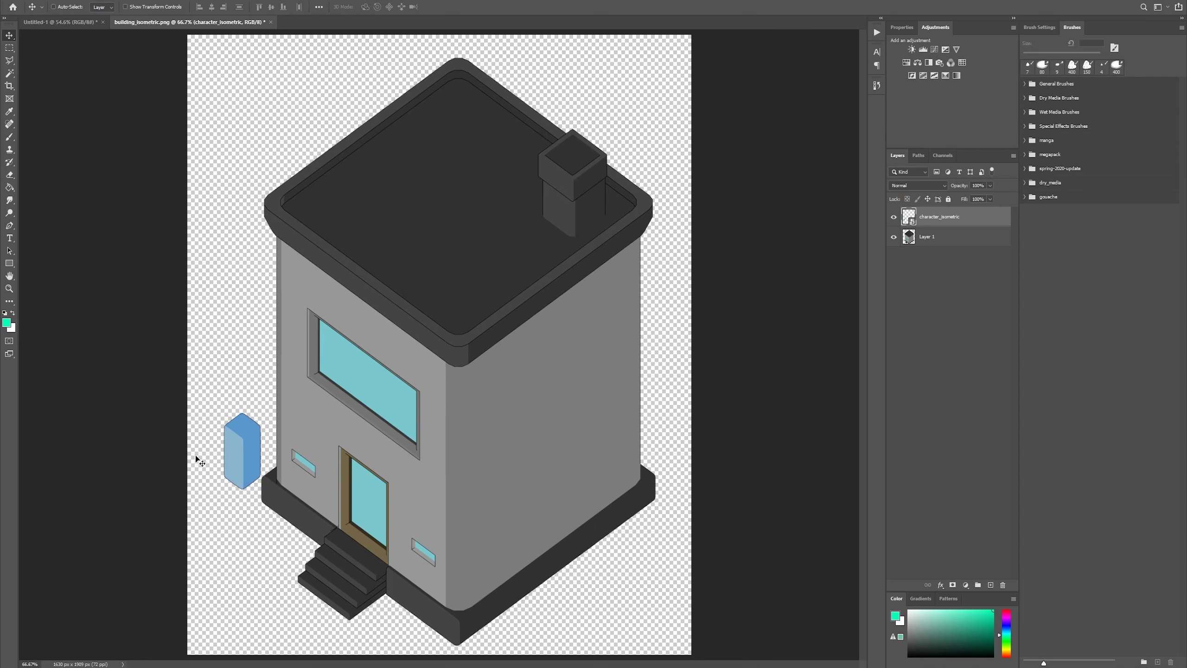
pyautogui.moveTo(247, 467); pyautogui.dragTo(601, 559)
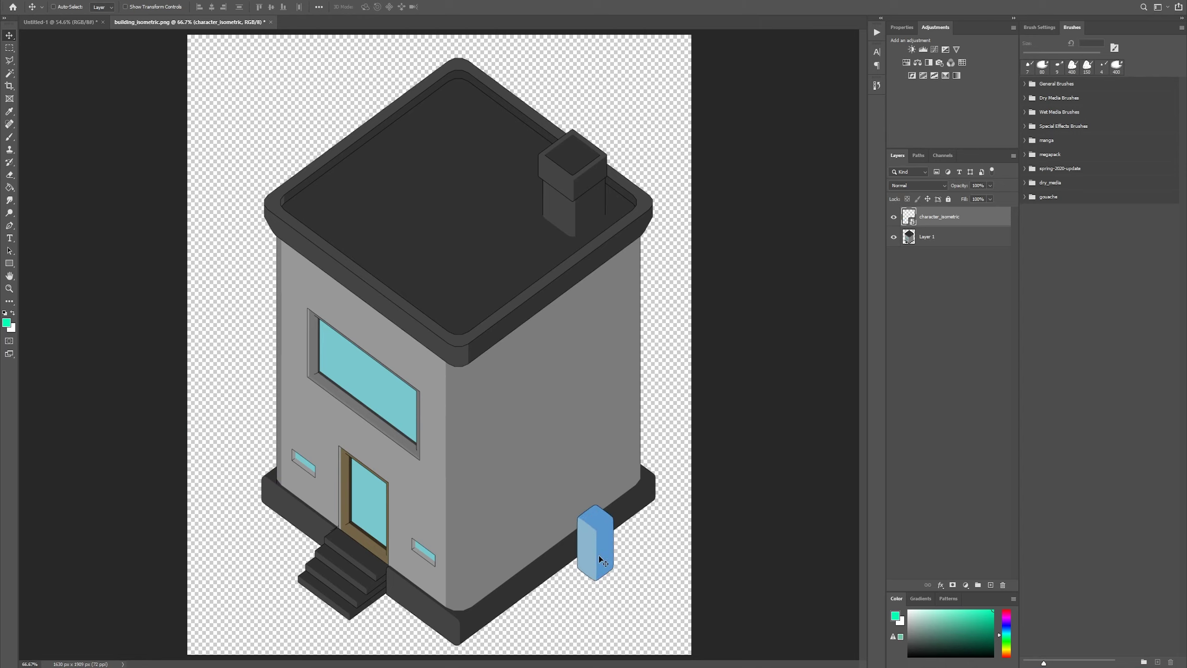